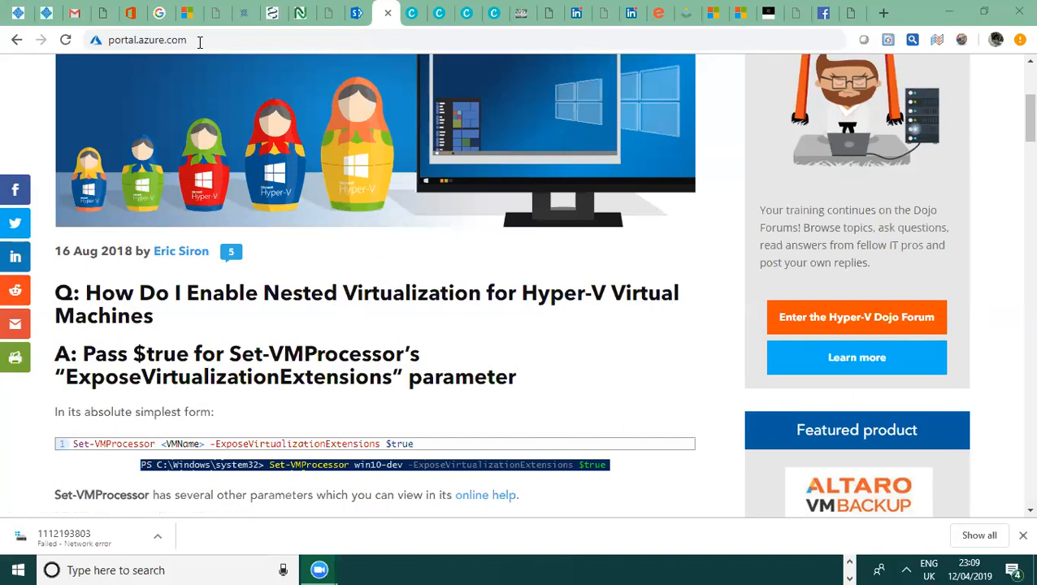
Replace the Azure portal address in Chrome with portal.office.com and load it.
click(305, 35)
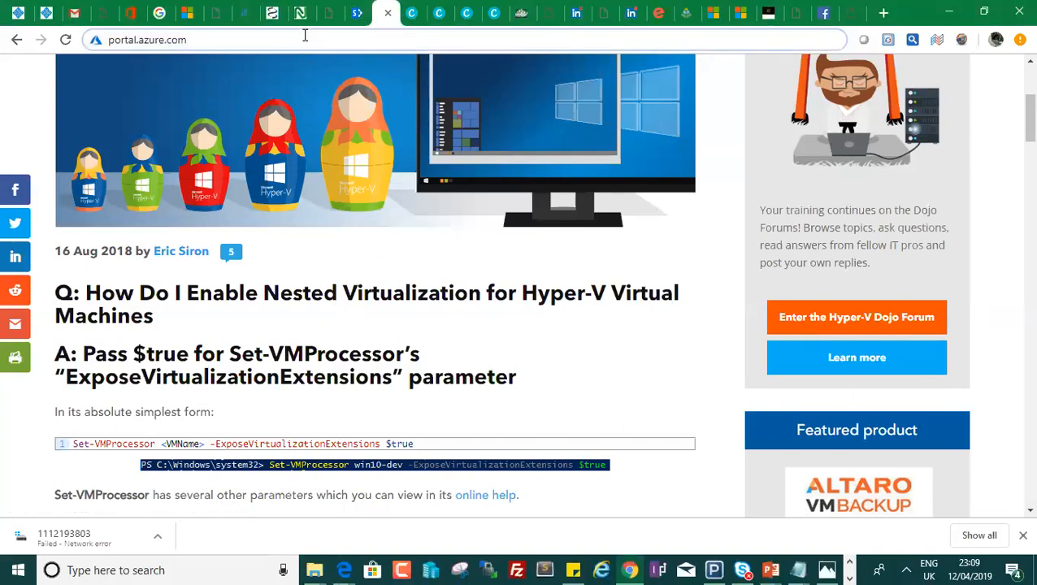
click(304, 35)
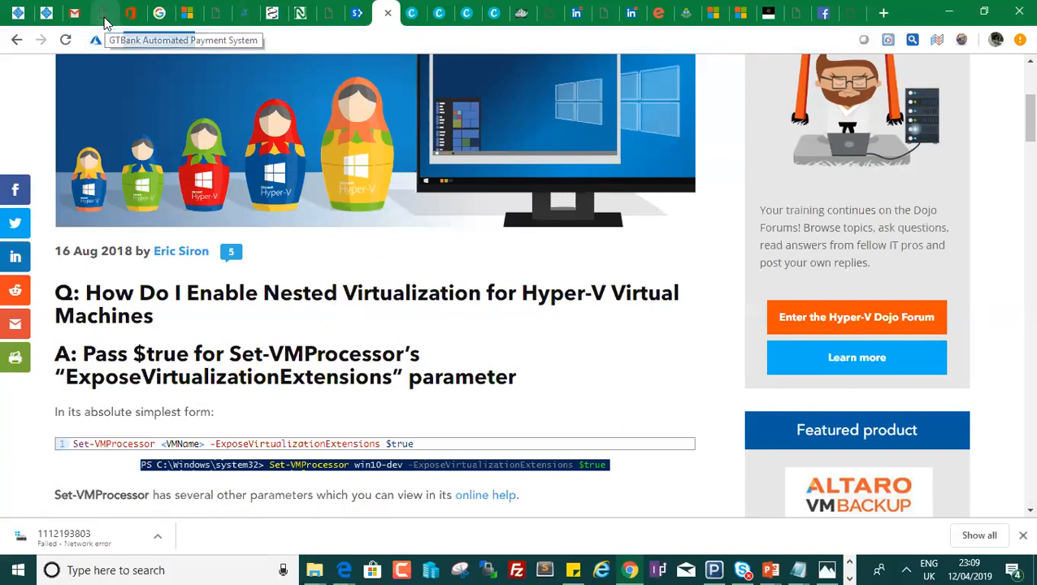
text(po)
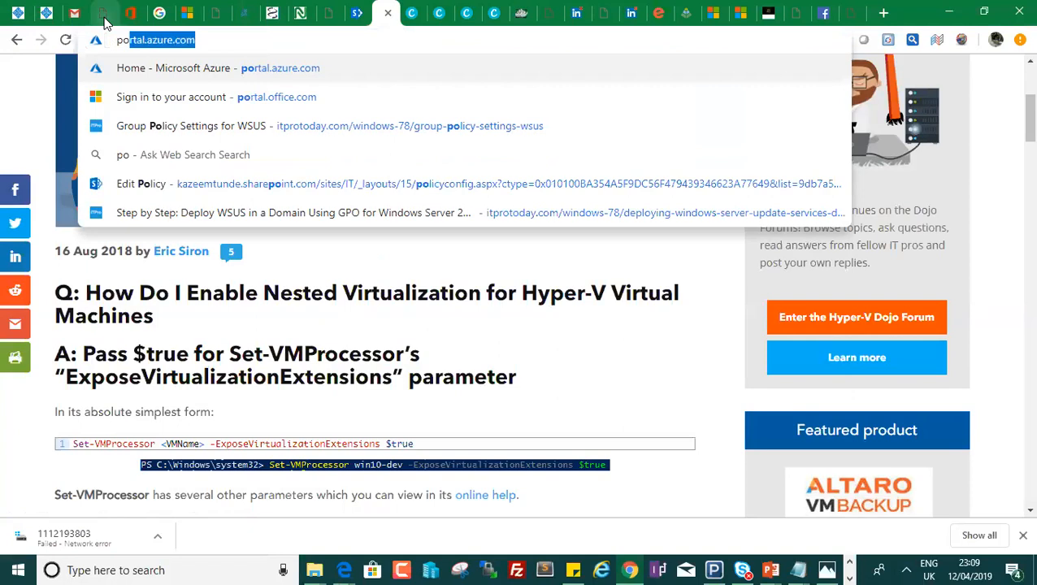
text(rtal.o)
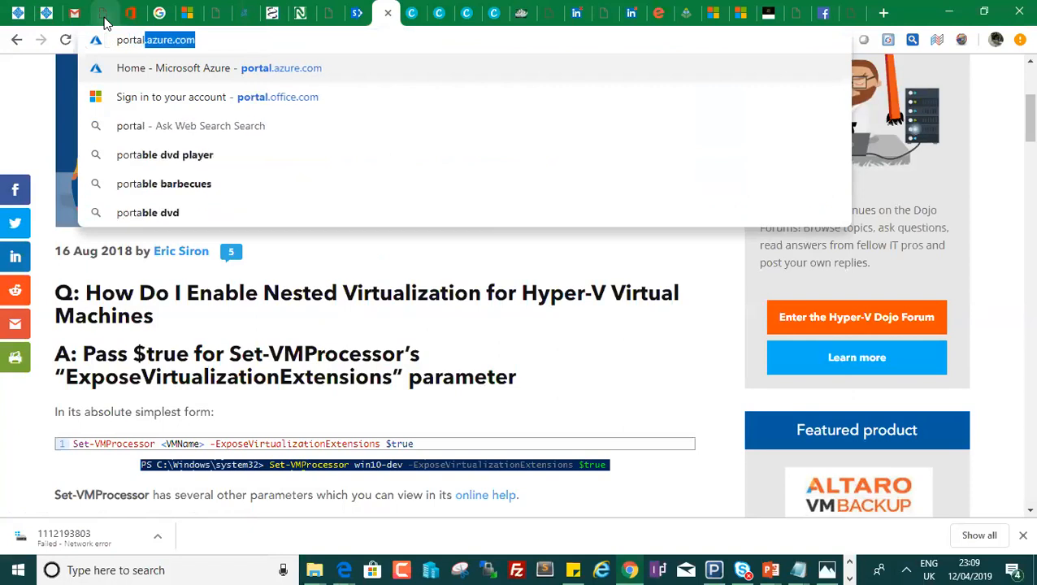
text(ffice)
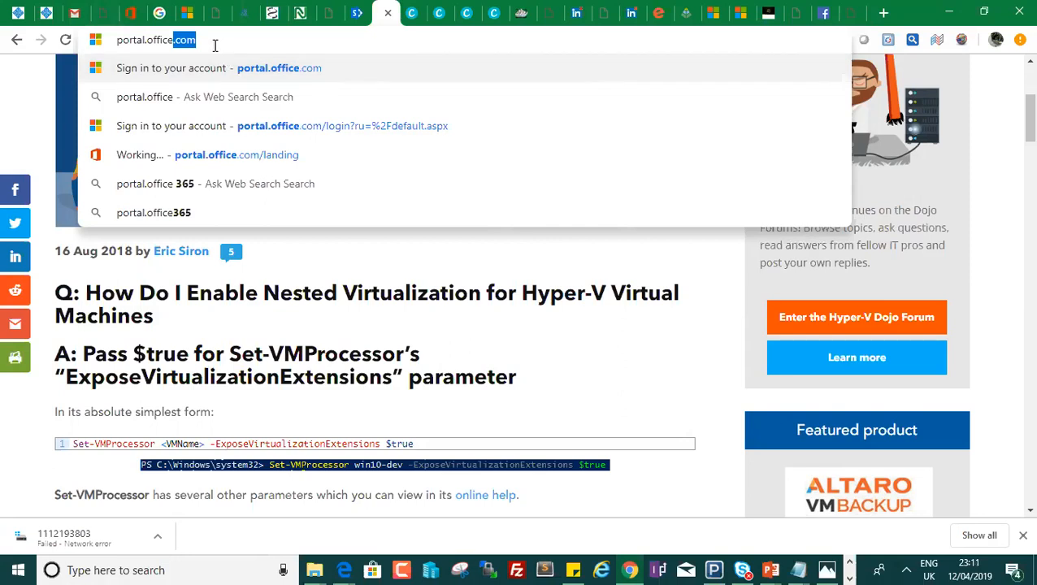
click(215, 45)
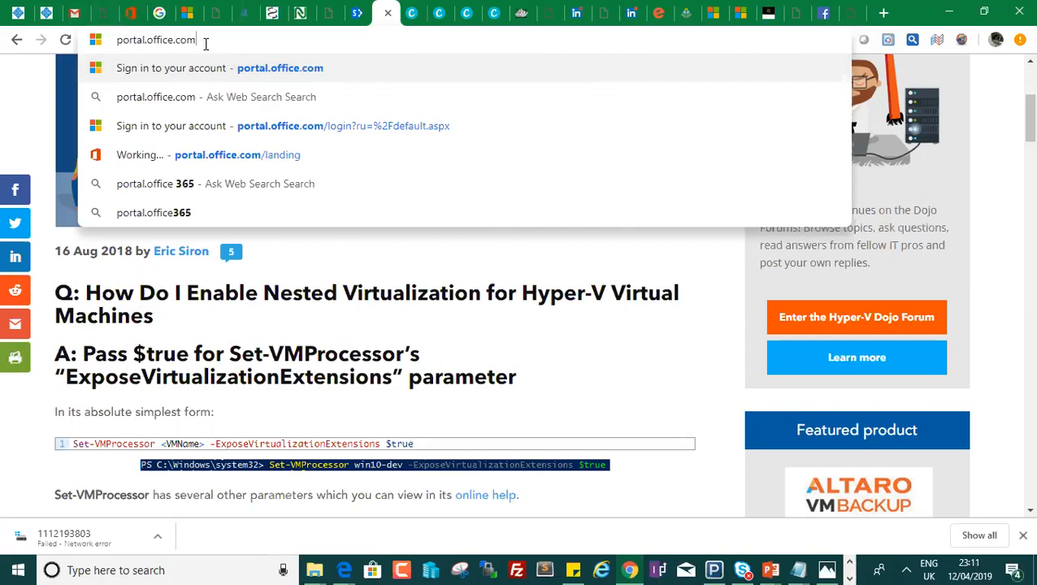
key(Return)
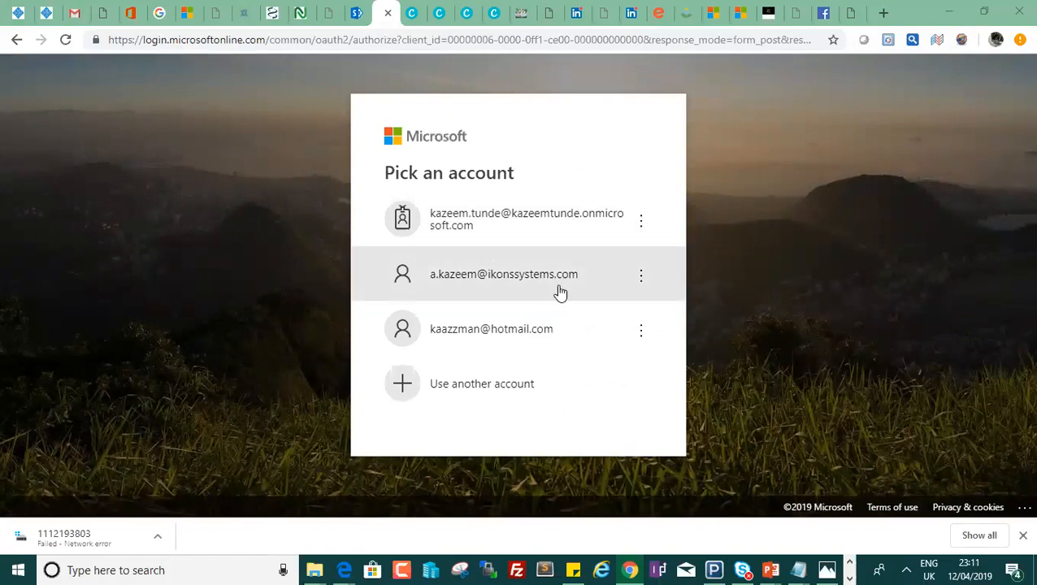
Sign in with the onmicrosoft.com admin account, re-entering the rejected password, and decline staying signed in.
click(511, 221)
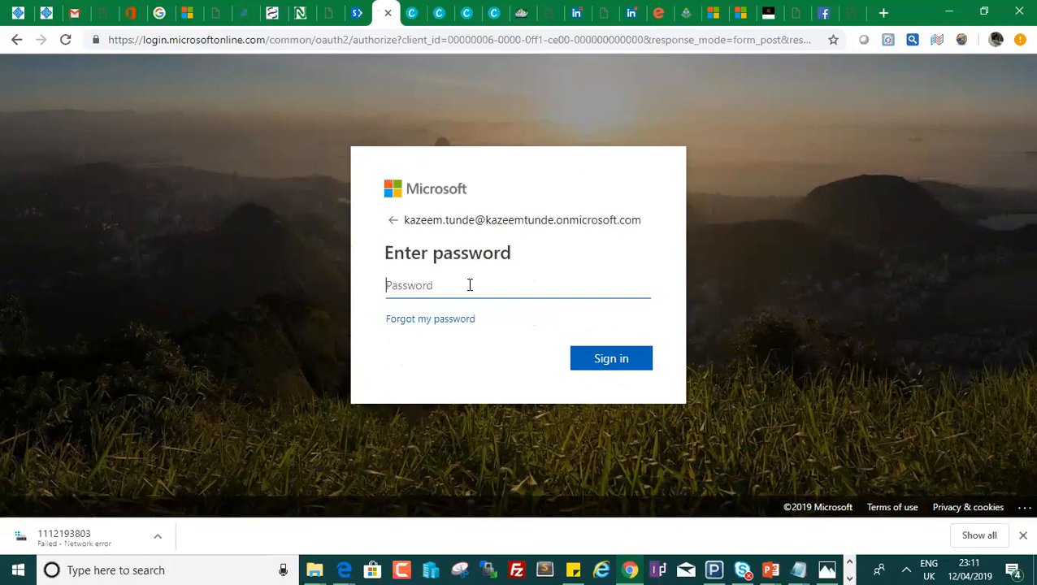
text(***********)
key(Return)
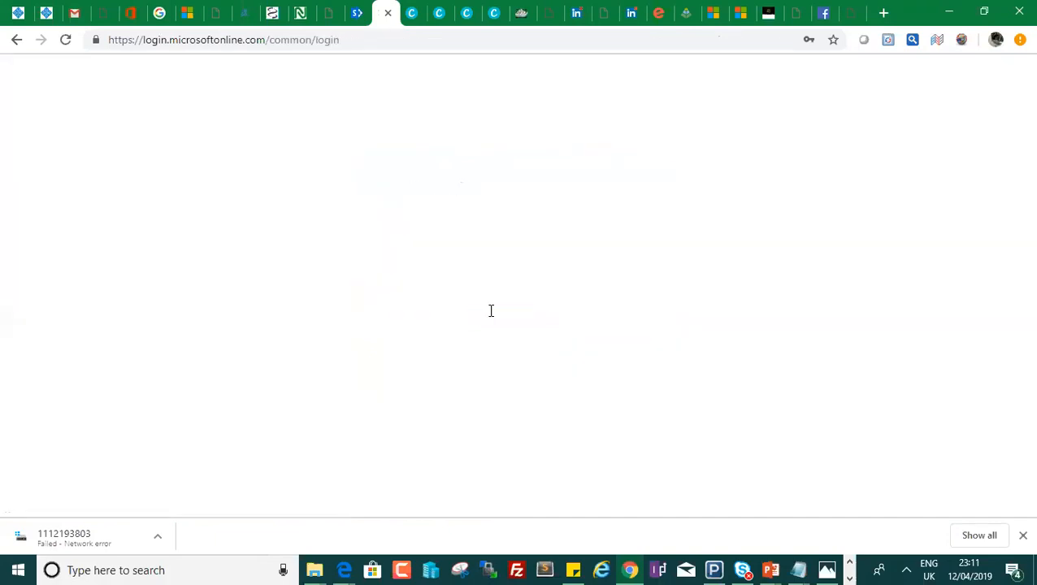
text(***)
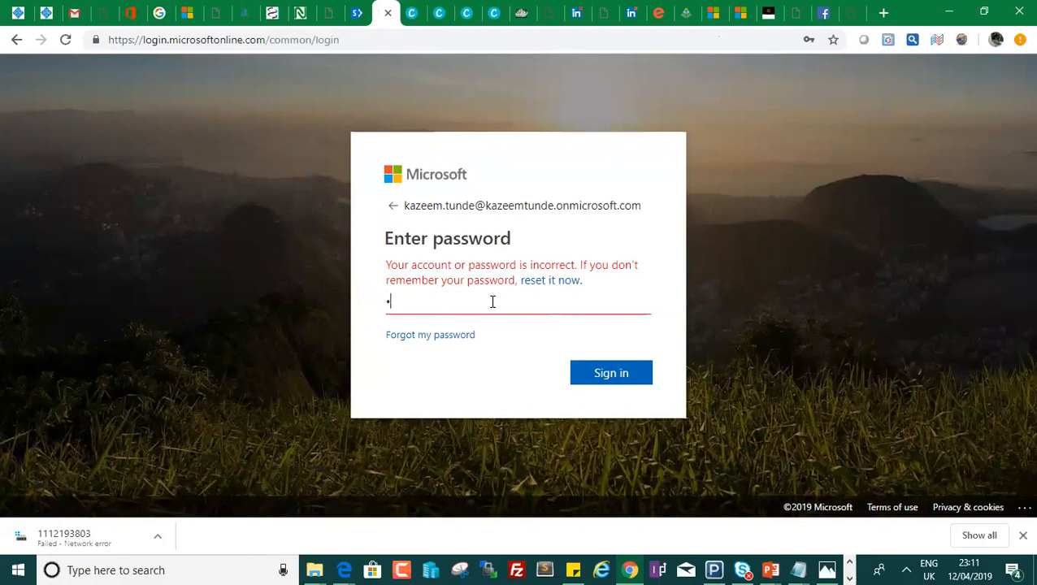
text(********)
key(Return)
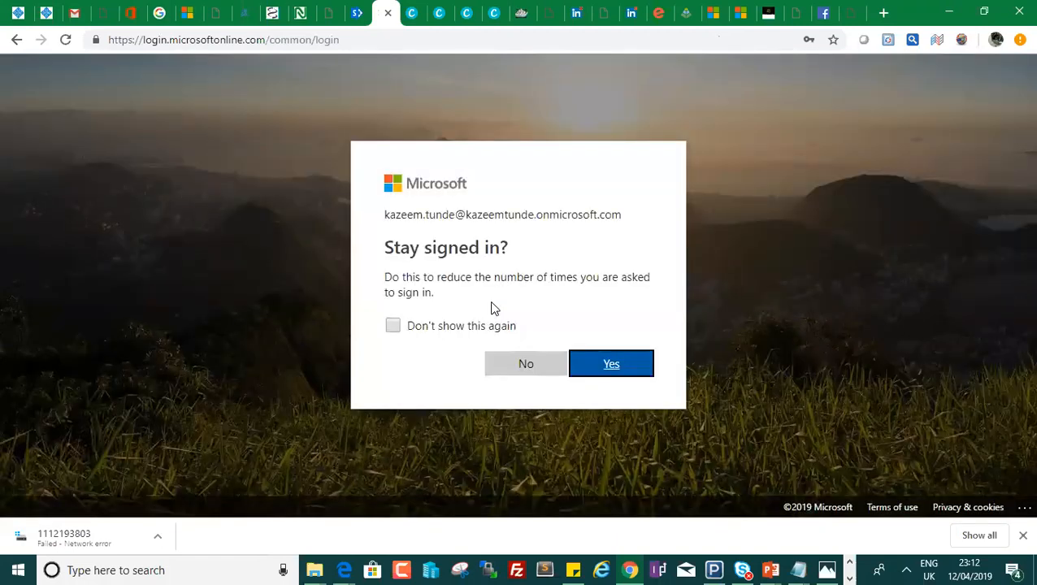
click(512, 368)
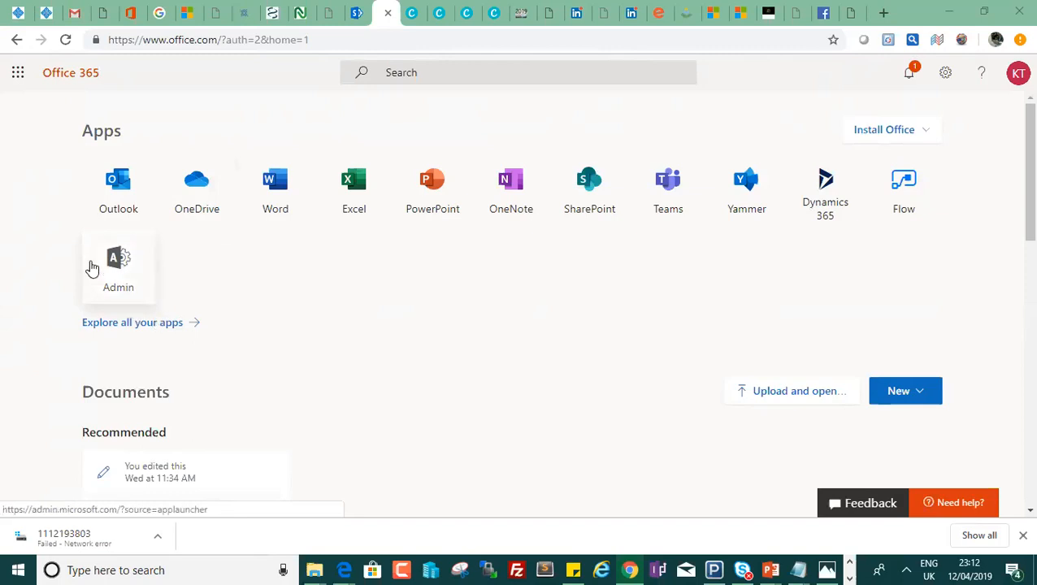
Open the Microsoft 365 admin center from the Admin app tile.
click(126, 277)
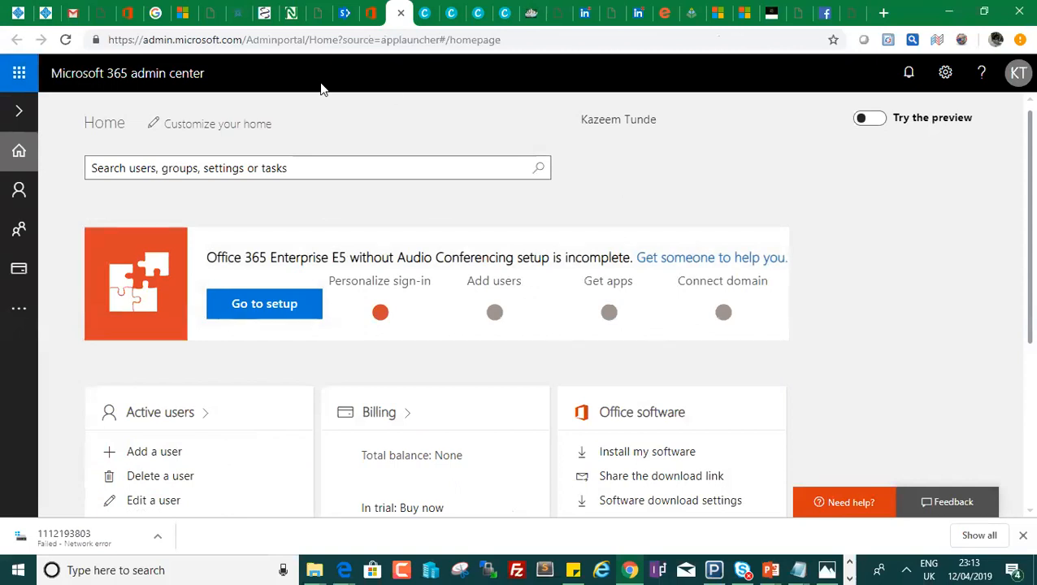
Go to Users > Active users and start a new user with Add a user.
click(20, 113)
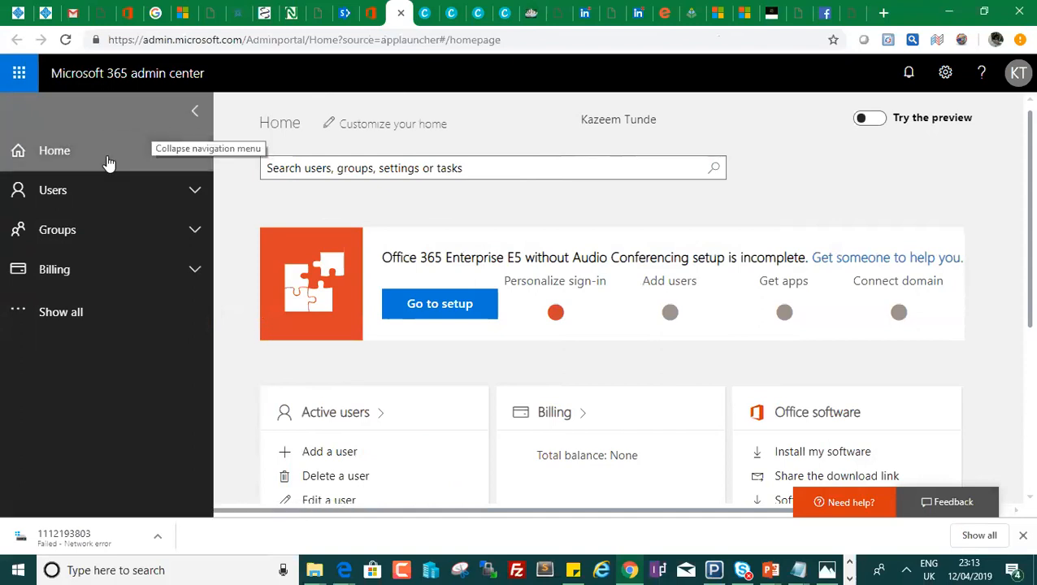
click(90, 203)
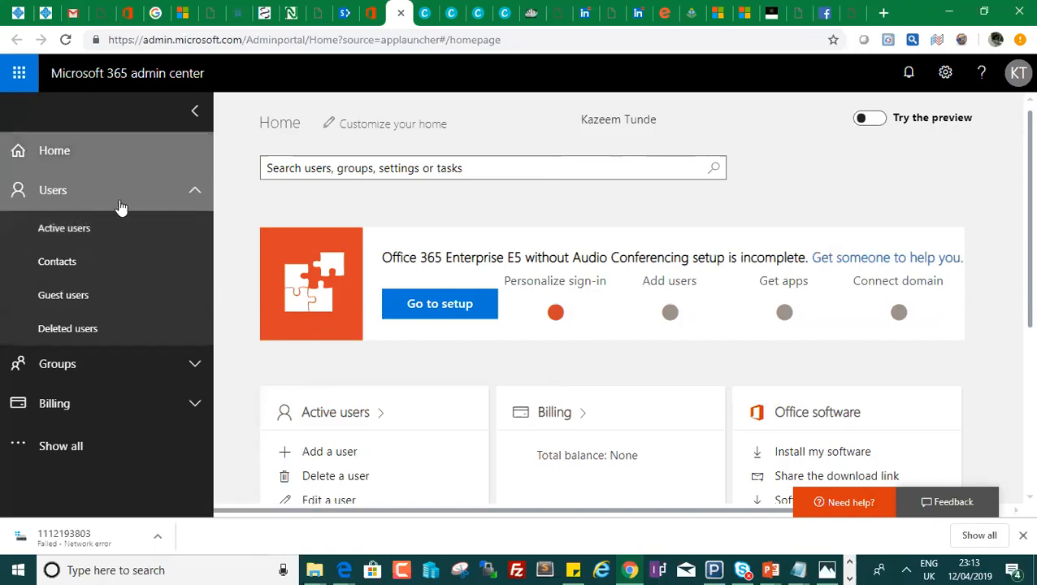
click(71, 233)
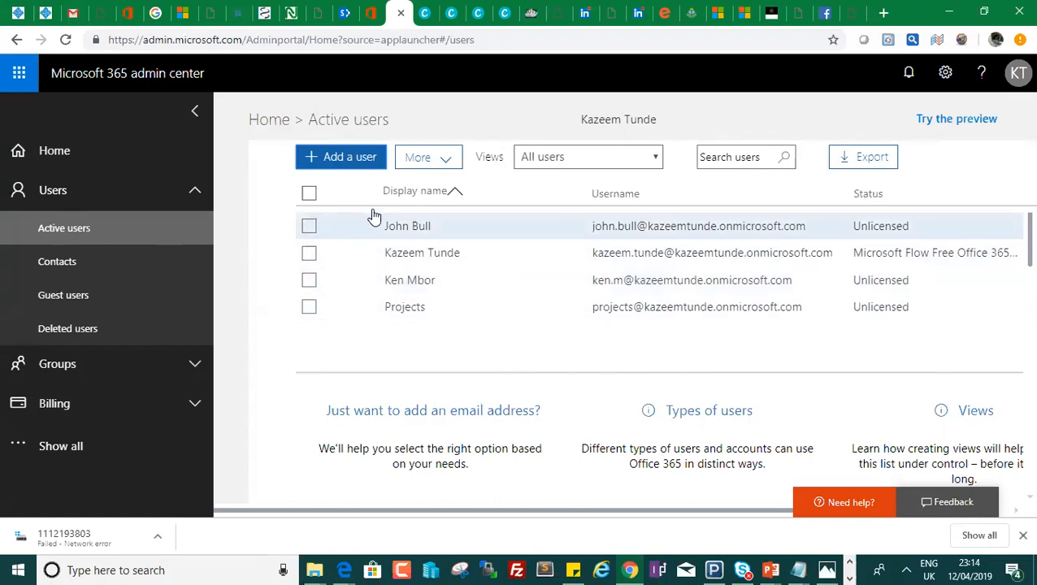
click(340, 162)
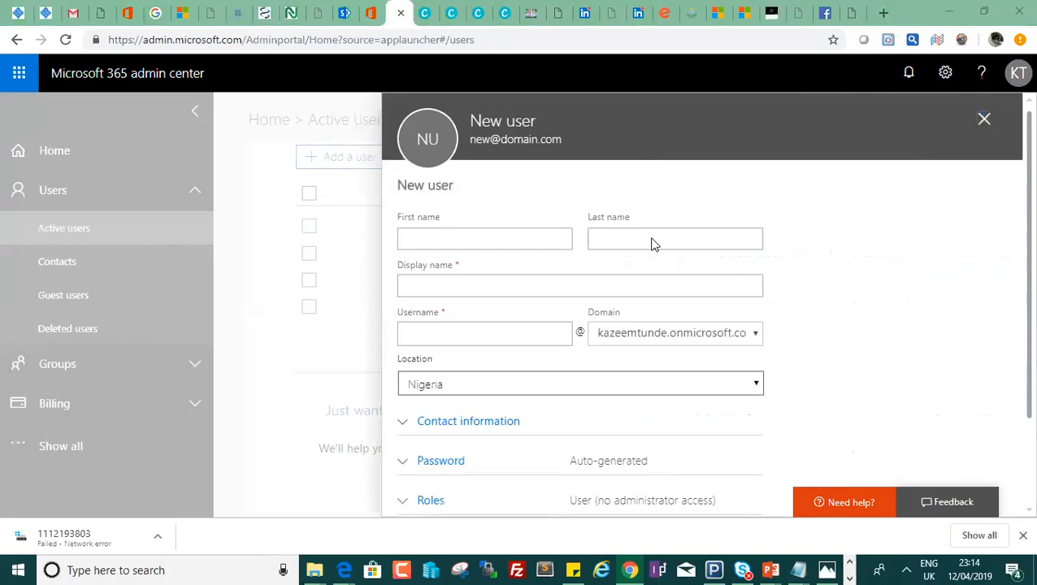
Enter the new user's first and last name, capitalising the surname, so the display name auto-fills.
click(533, 238)
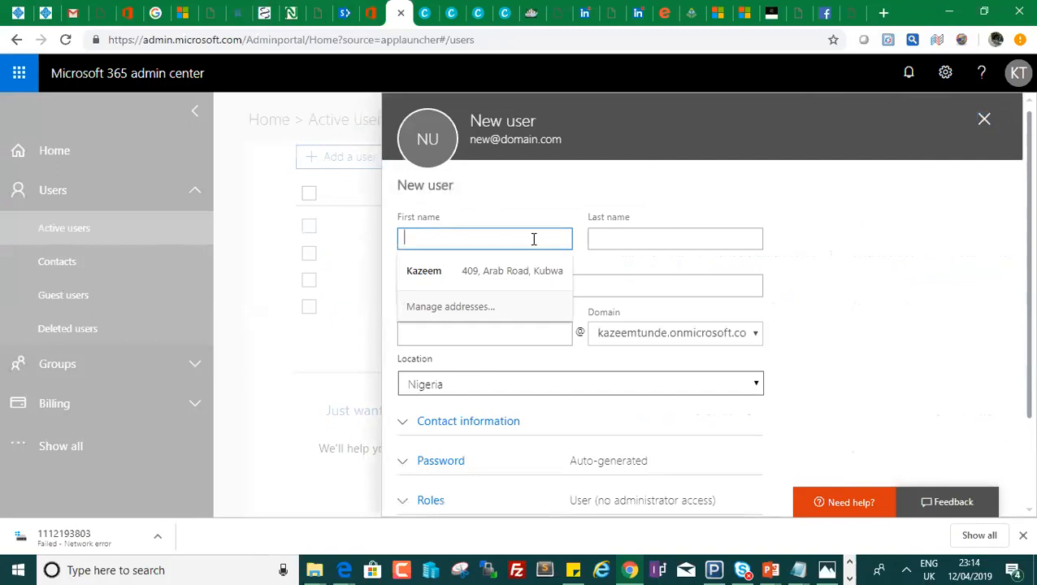
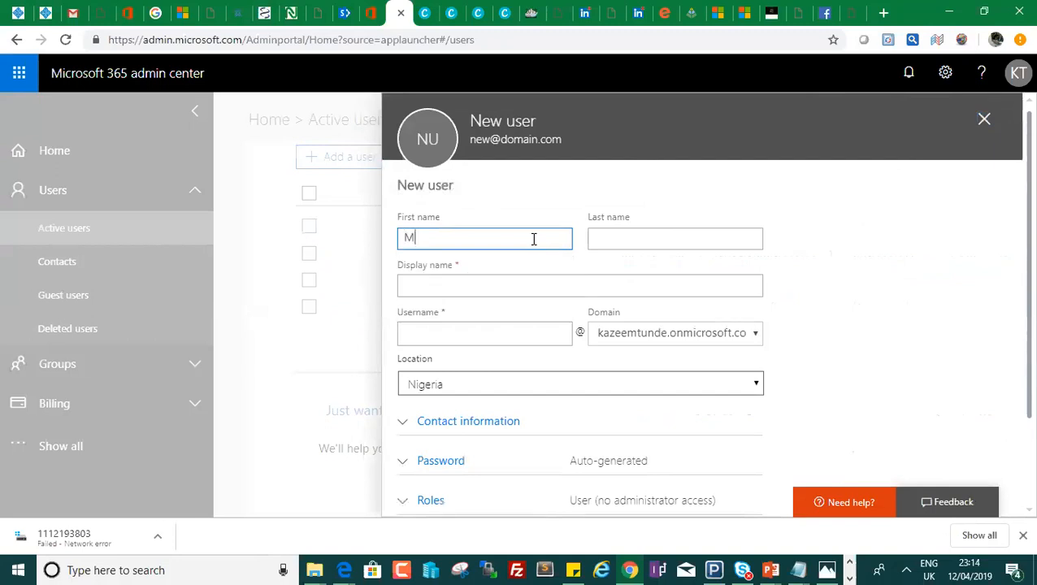
click(642, 285)
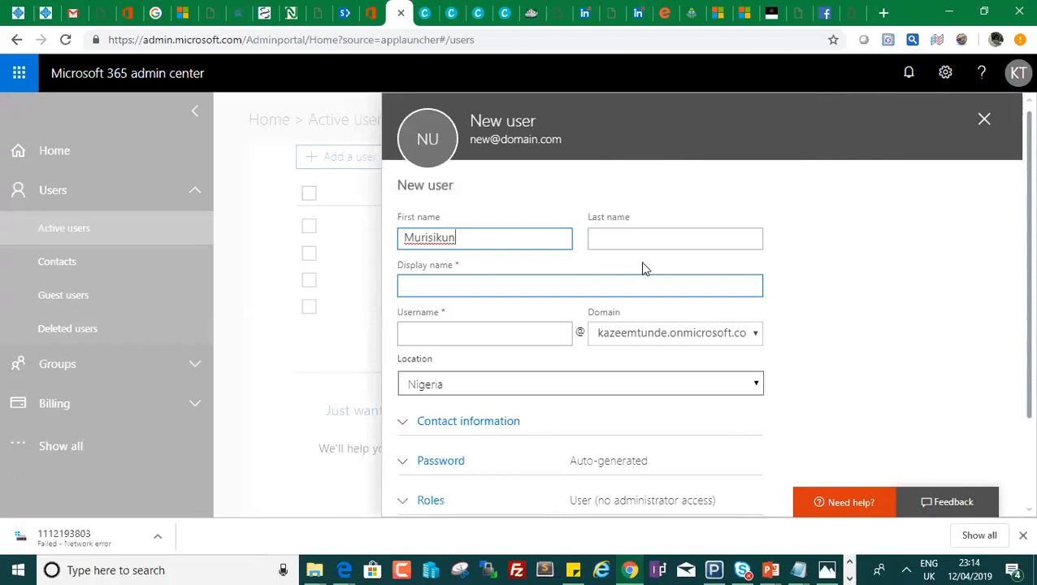
click(645, 244)
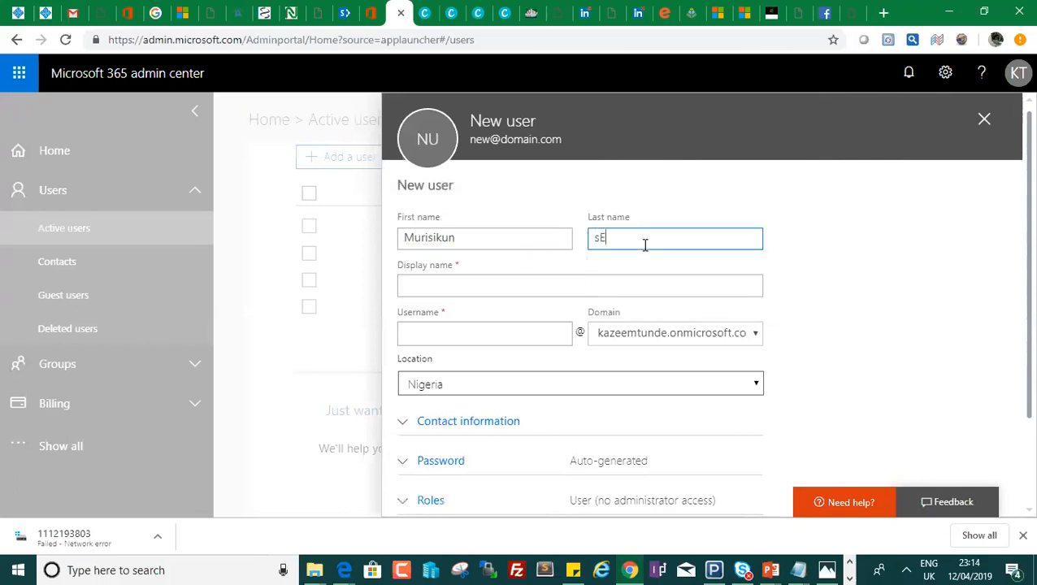
drag(601, 238, 595, 237)
text(S)
click(535, 287)
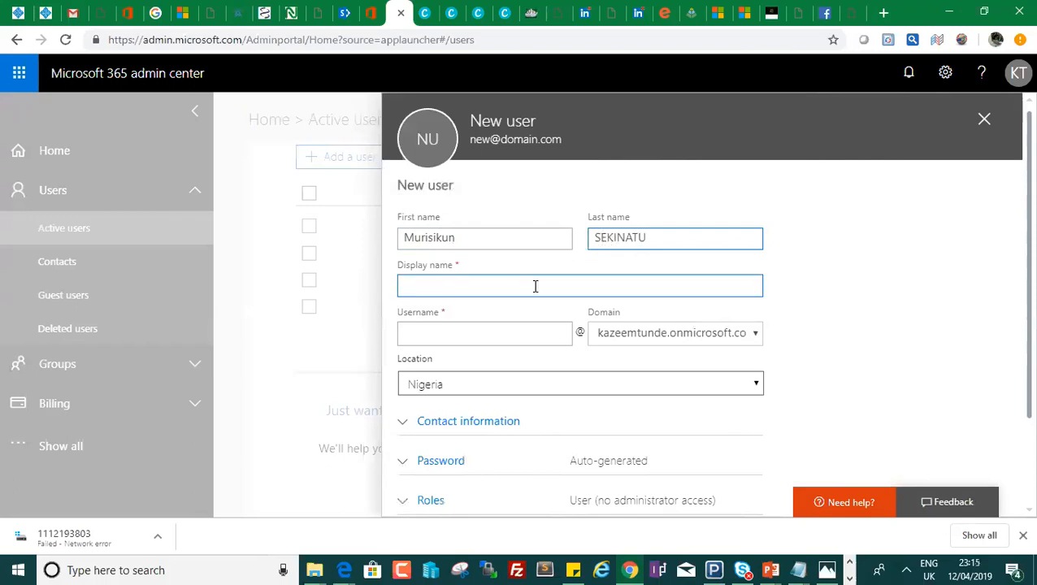
click(469, 330)
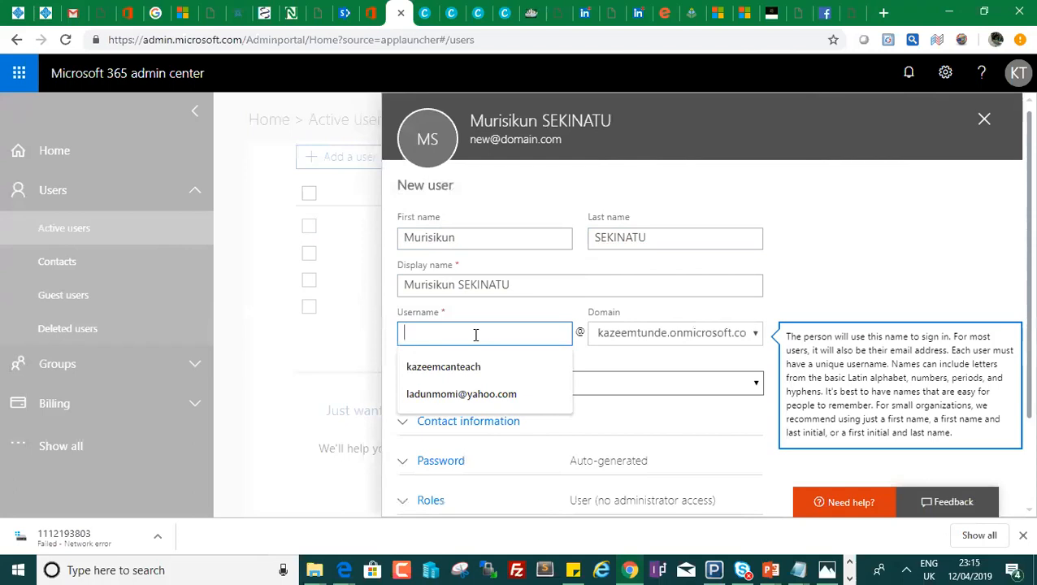
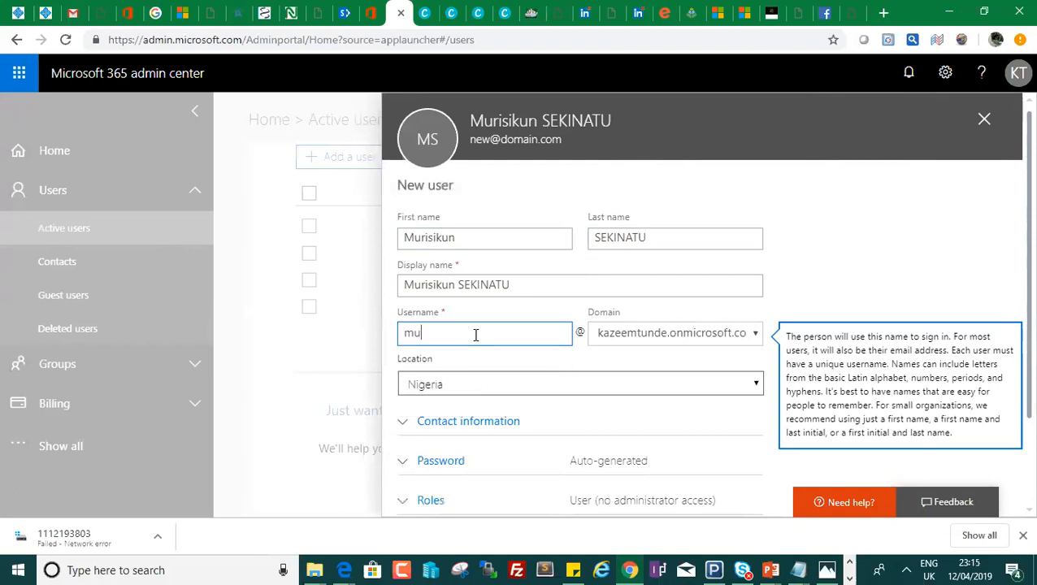
Enter the user's firstname.lastname username and confirm the tenant's onmicrosoft.com domain.
click(669, 339)
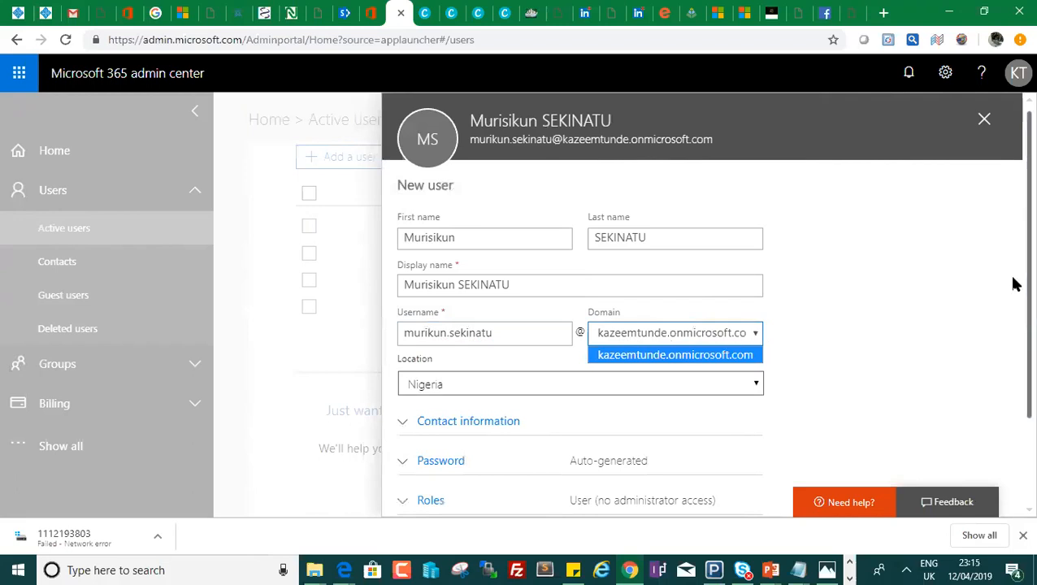
scroll(1014, 284, down, 3)
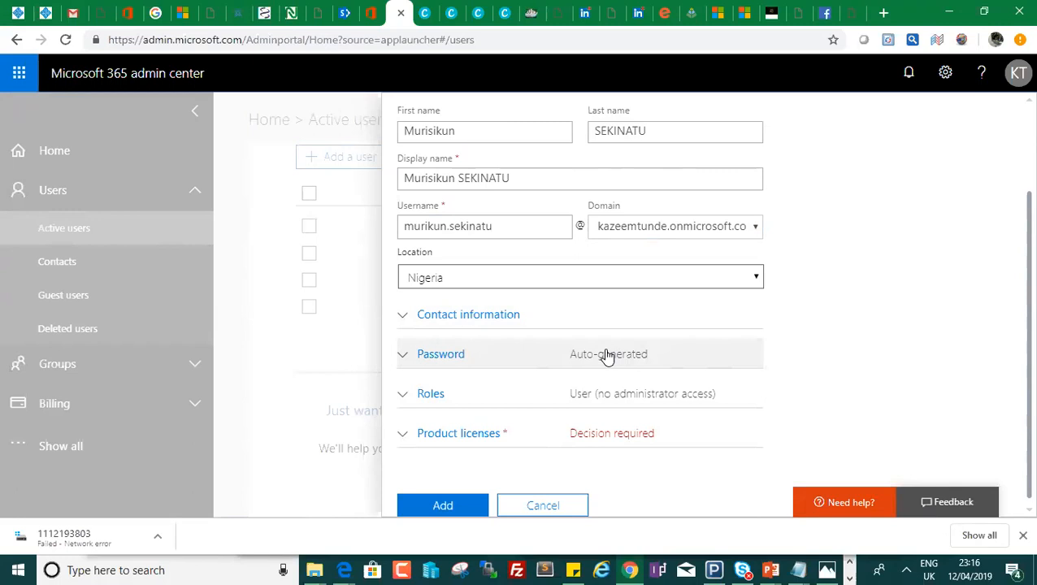
Choose 'Let me create the password', enter a strong password, and keep change-at-first-sign-in checked.
click(554, 364)
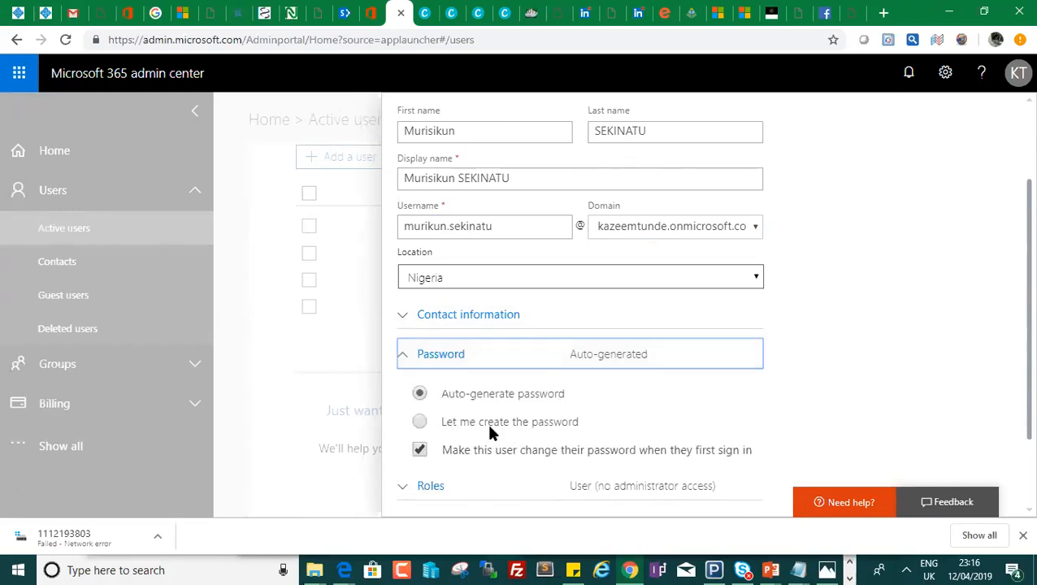
click(420, 422)
click(575, 463)
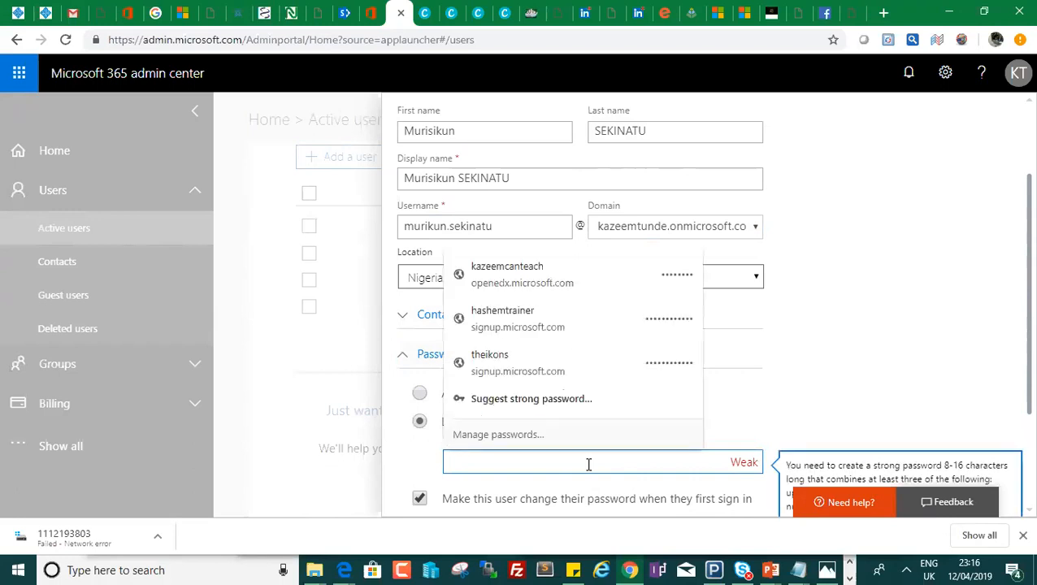
text(Password)
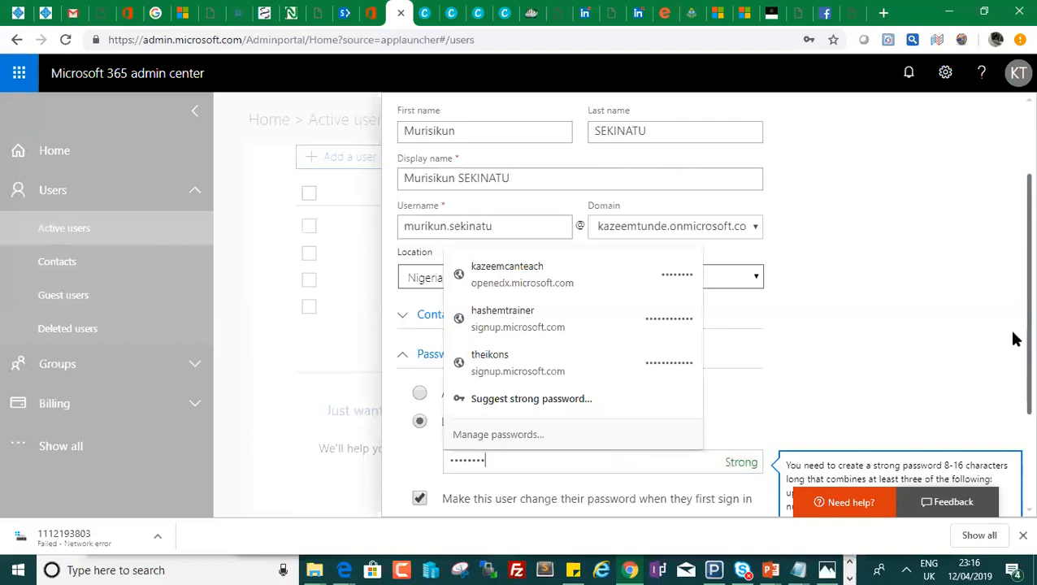
scroll(1014, 351, down, 1)
scroll(1014, 351, down, 3)
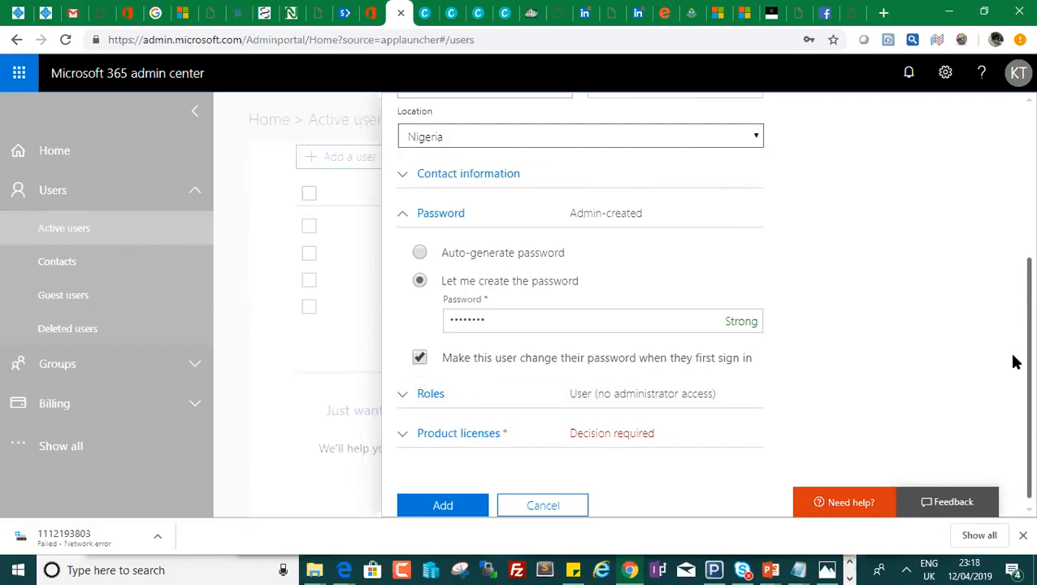
Try the Customized administrator roles, toggling Service administrator on and back off.
click(444, 397)
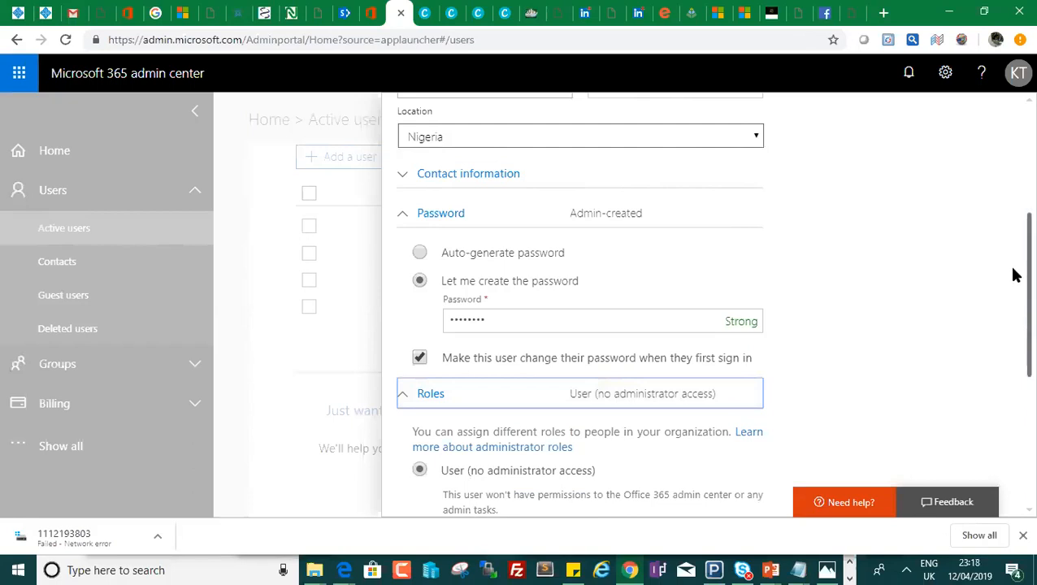
drag(1013, 277, 1013, 373)
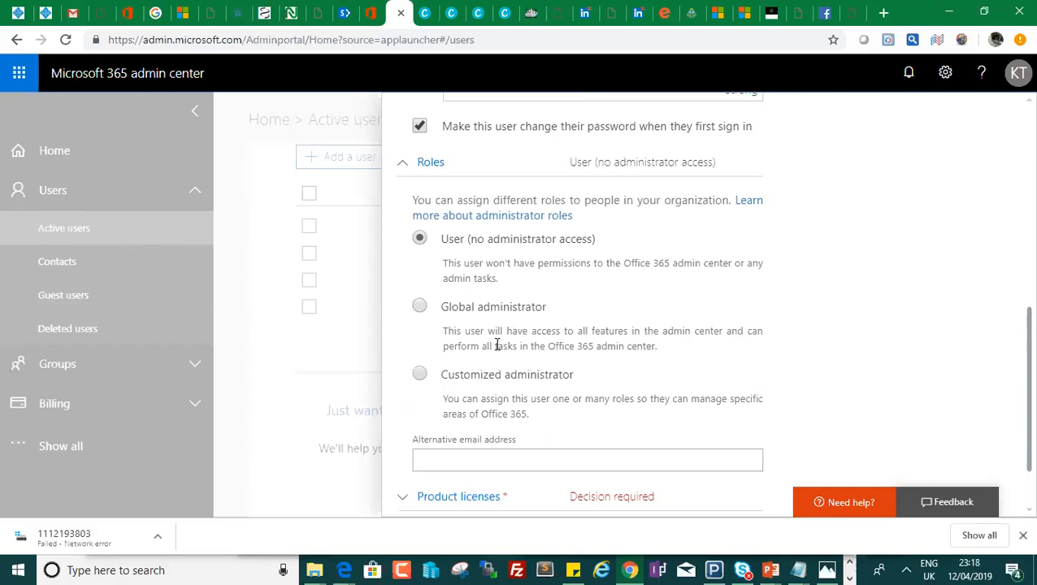
click(419, 374)
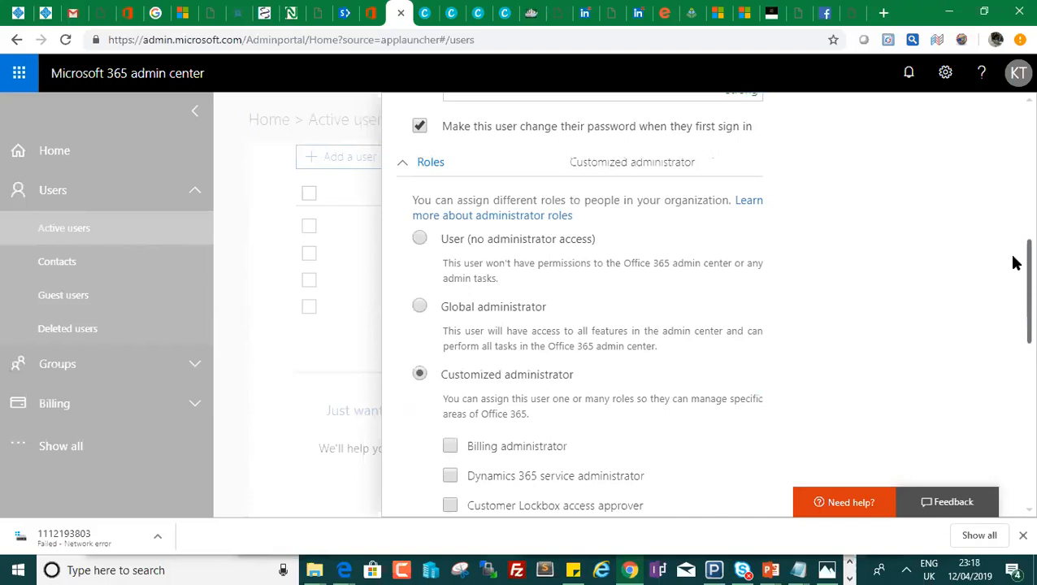
scroll(1014, 272, down, 2)
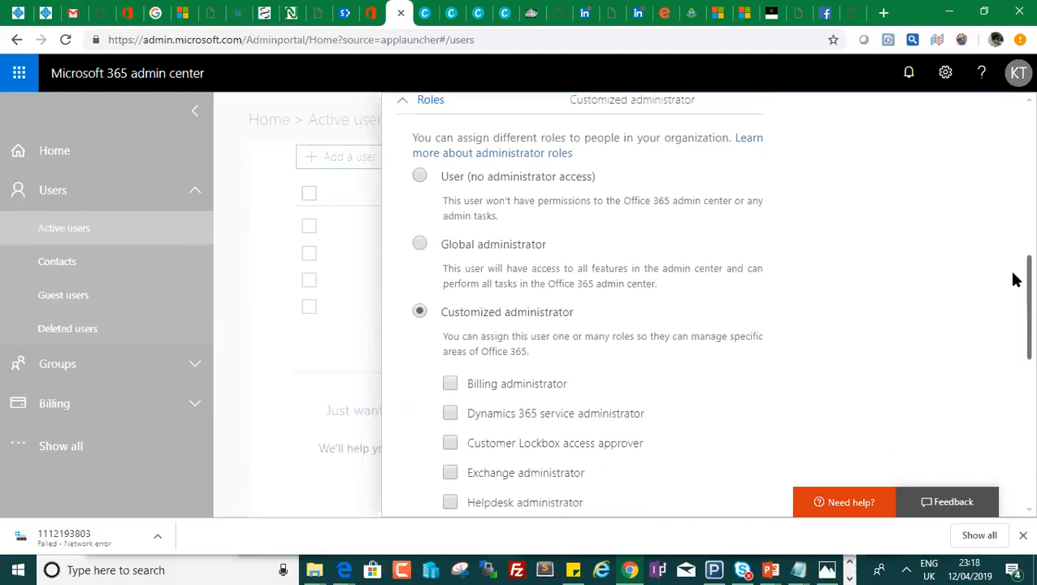
scroll(1014, 291, down, 3)
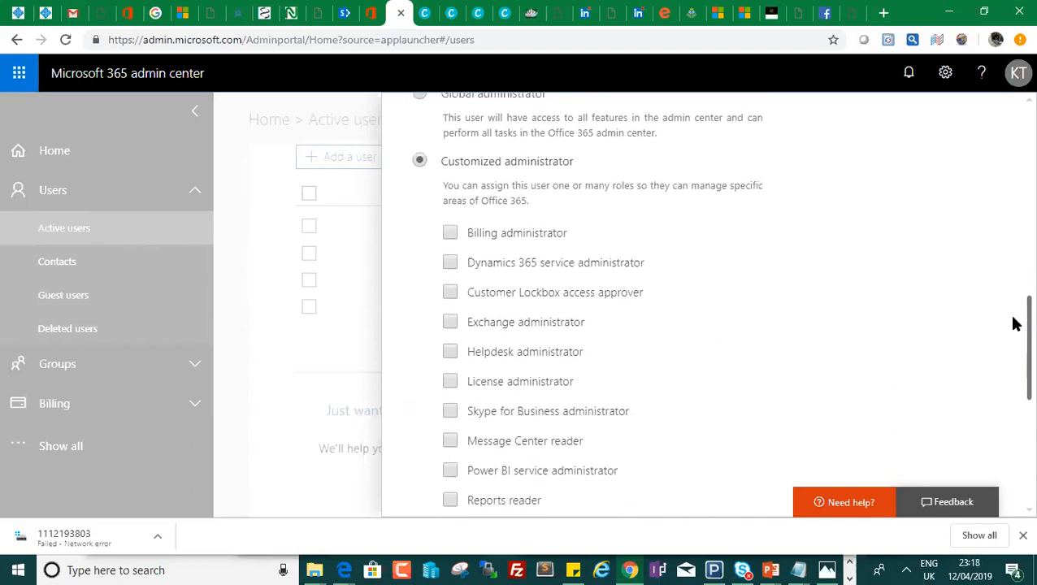
scroll(1014, 337, down, 3)
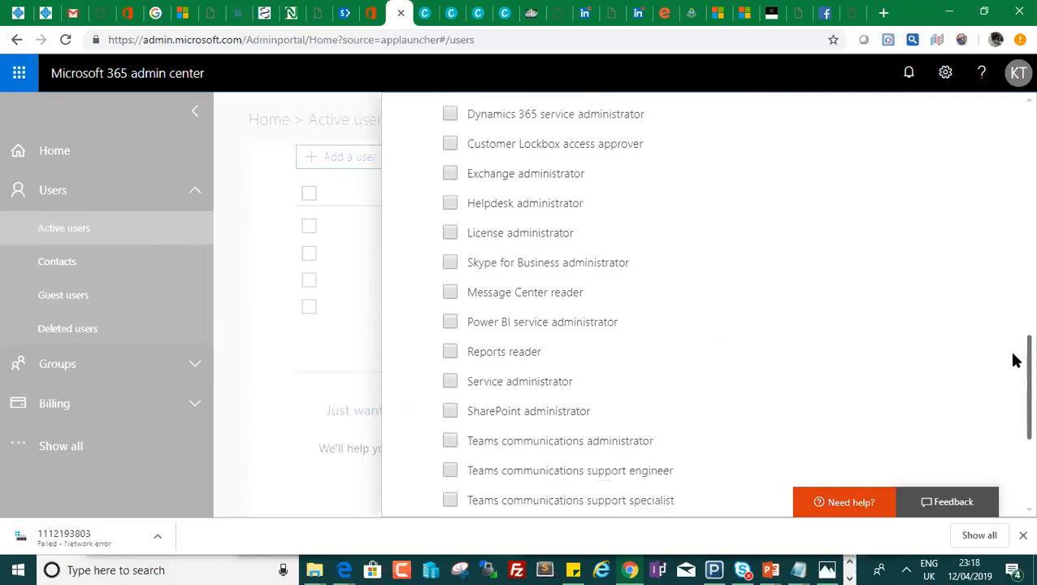
scroll(1014, 372, down, 1)
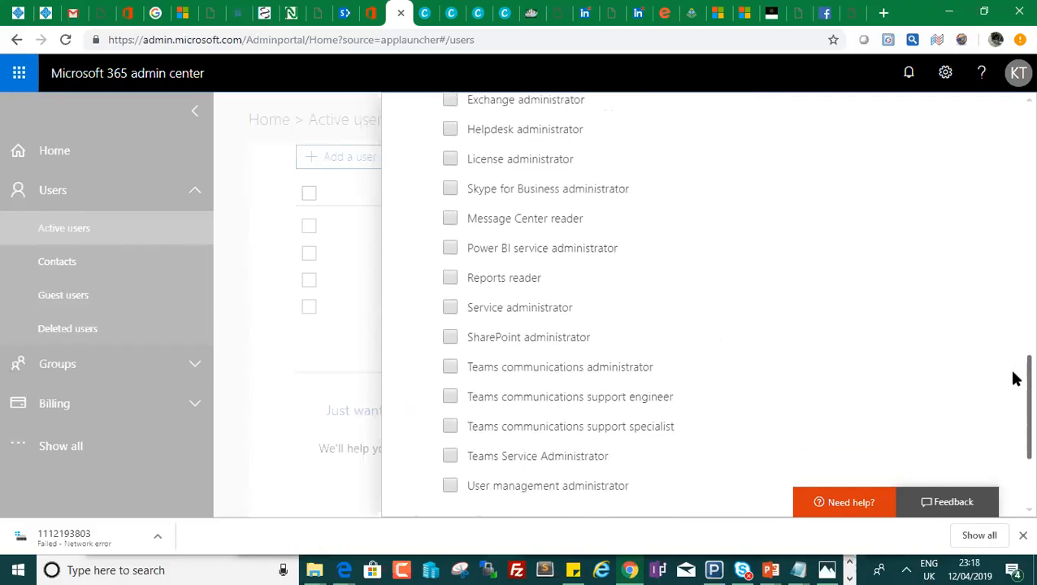
click(451, 310)
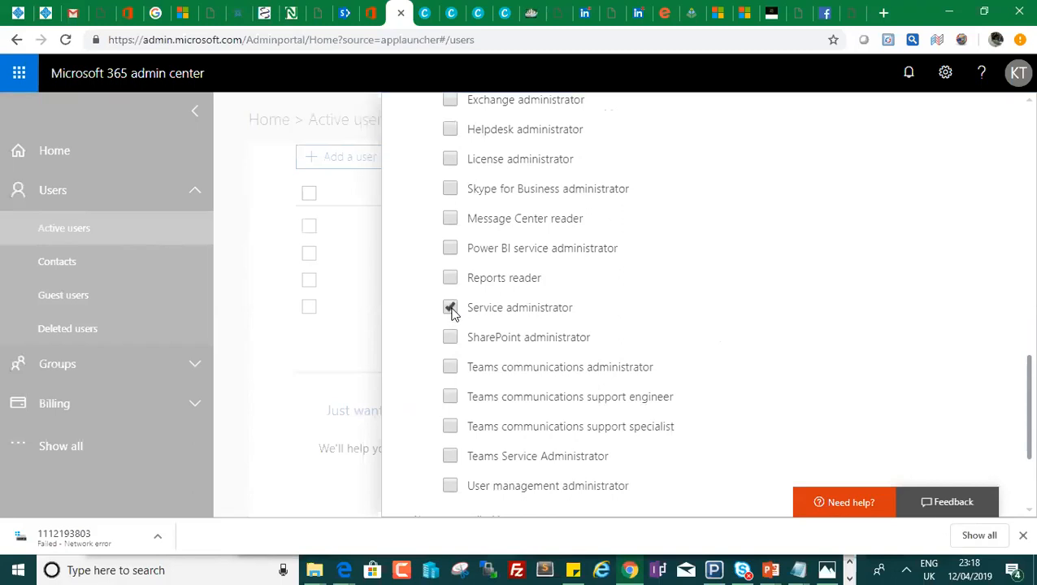
click(450, 309)
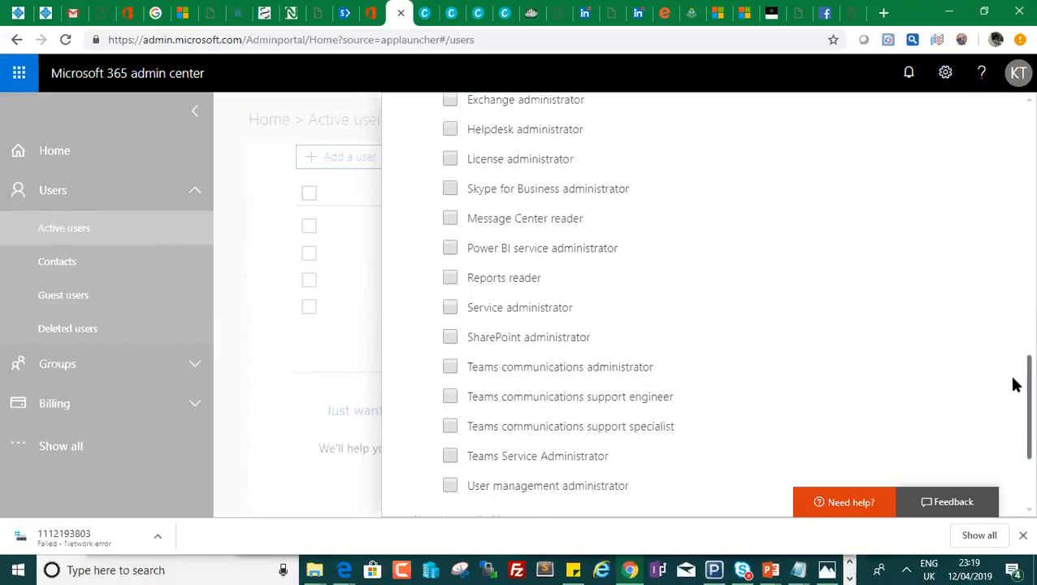
Revert the role to User (no administrator access) and leave the alternative email address blank.
drag(1014, 382, 1014, 315)
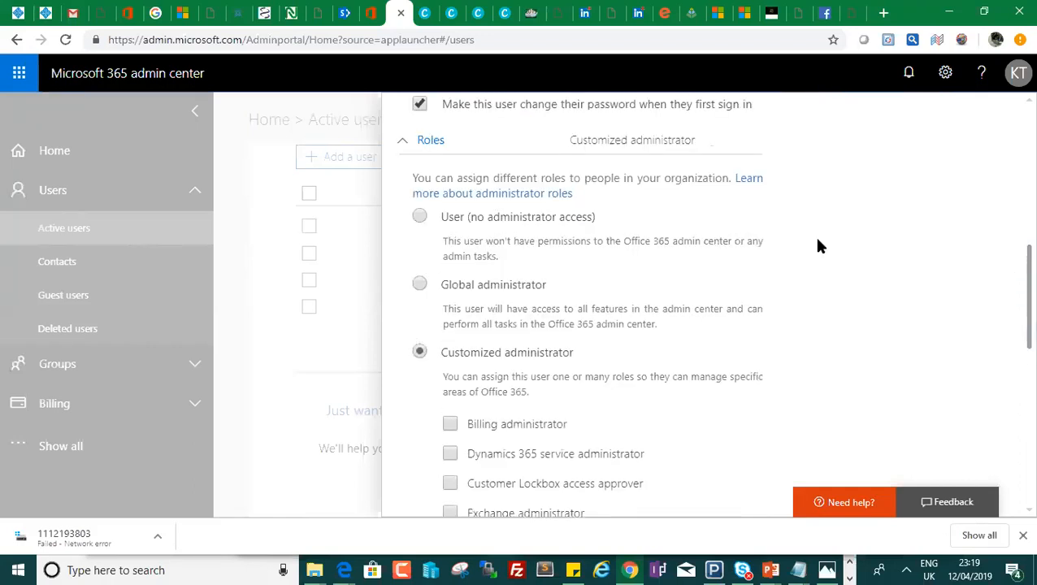
click(420, 218)
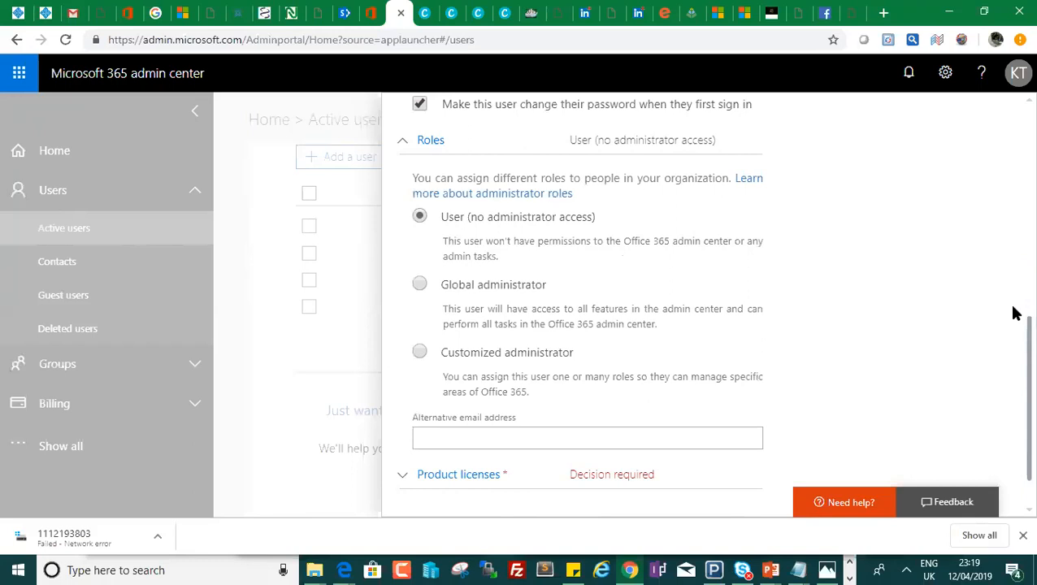
scroll(1014, 360, down, 1)
click(548, 397)
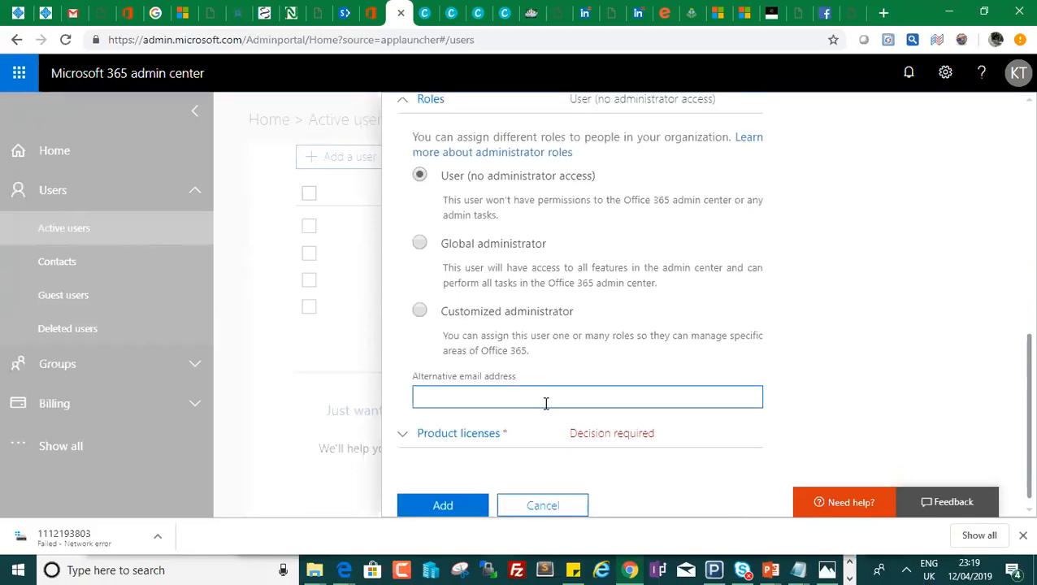
click(545, 403)
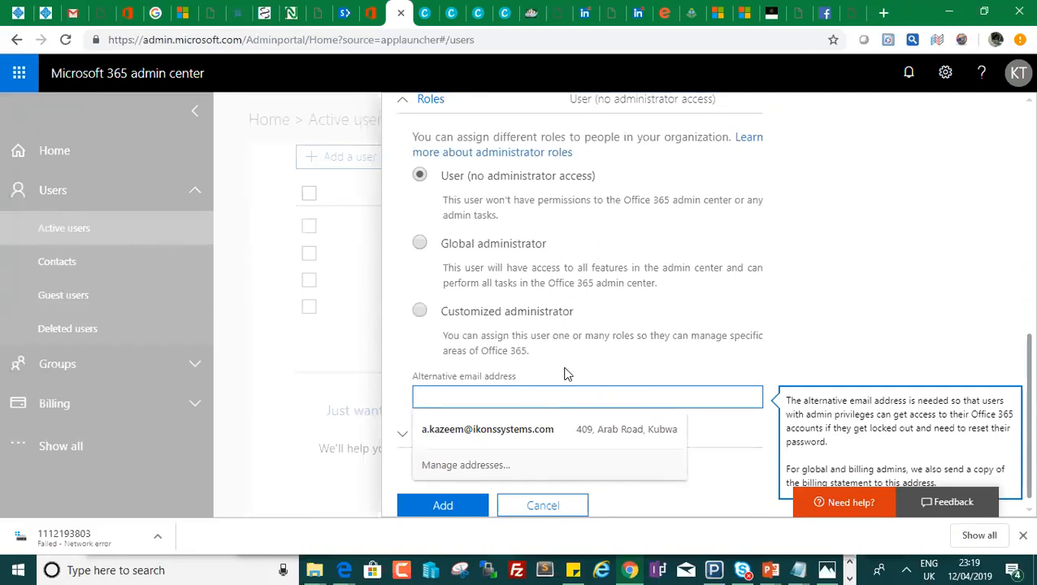
click(1010, 338)
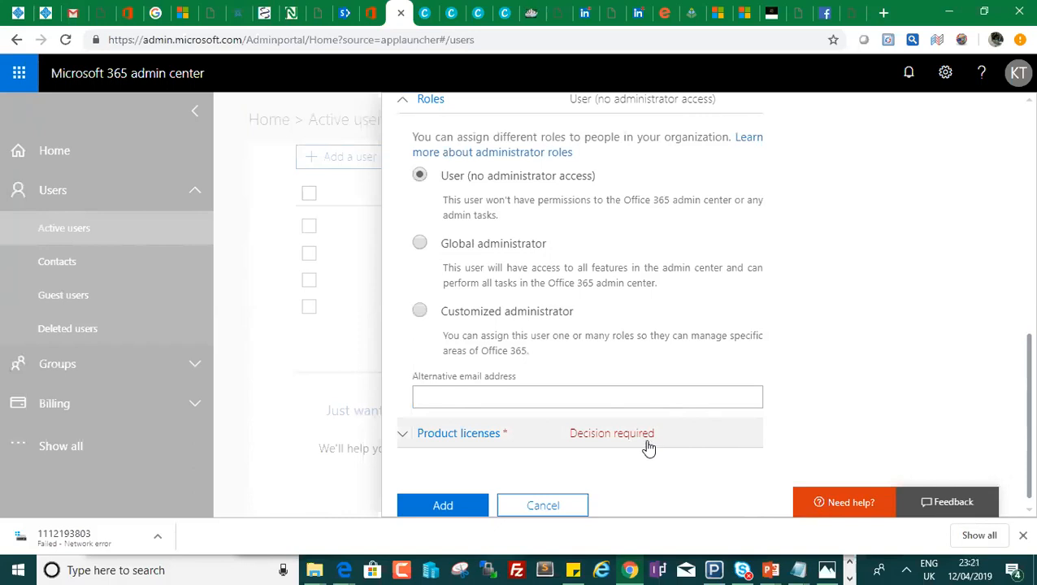
Assign the Office 365 Enterprise E5 license, noting the 24 licenses remaining.
click(558, 435)
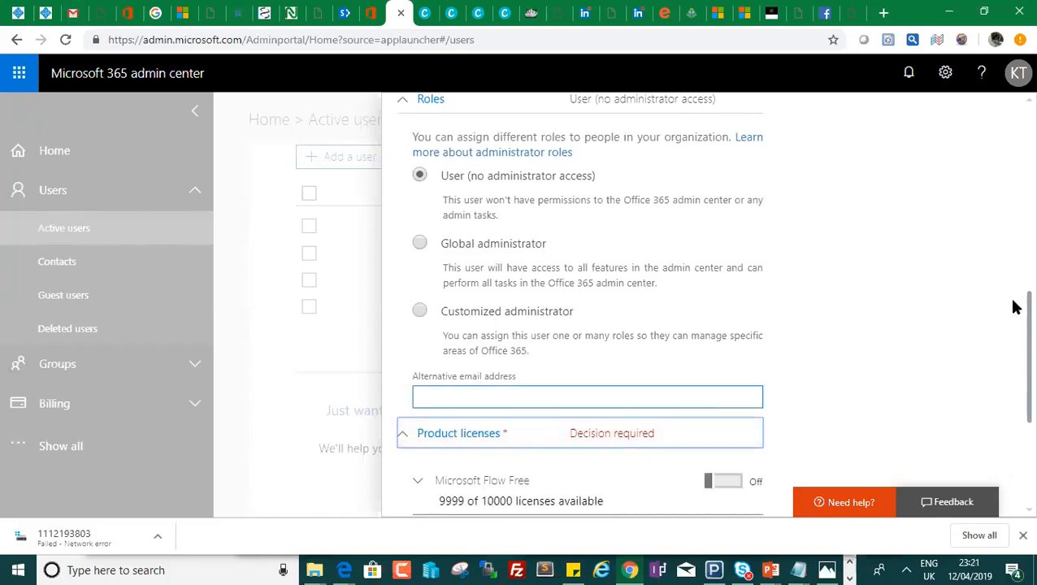
scroll(1014, 338, down, 3)
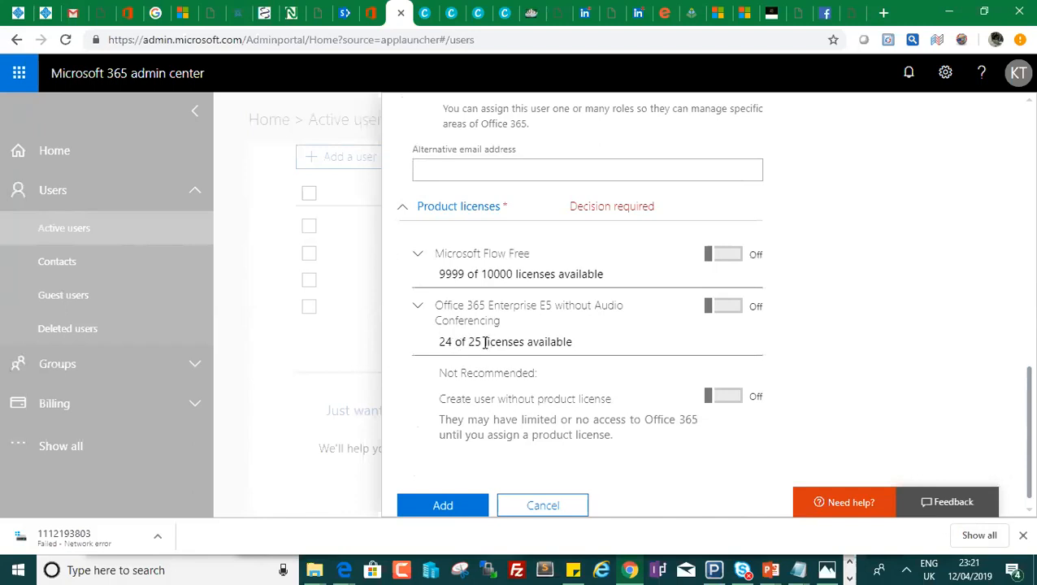
double_click(443, 342)
click(731, 313)
Switch off Power BI Pro within the E5 license and add the user.
drag(1014, 293, 1014, 350)
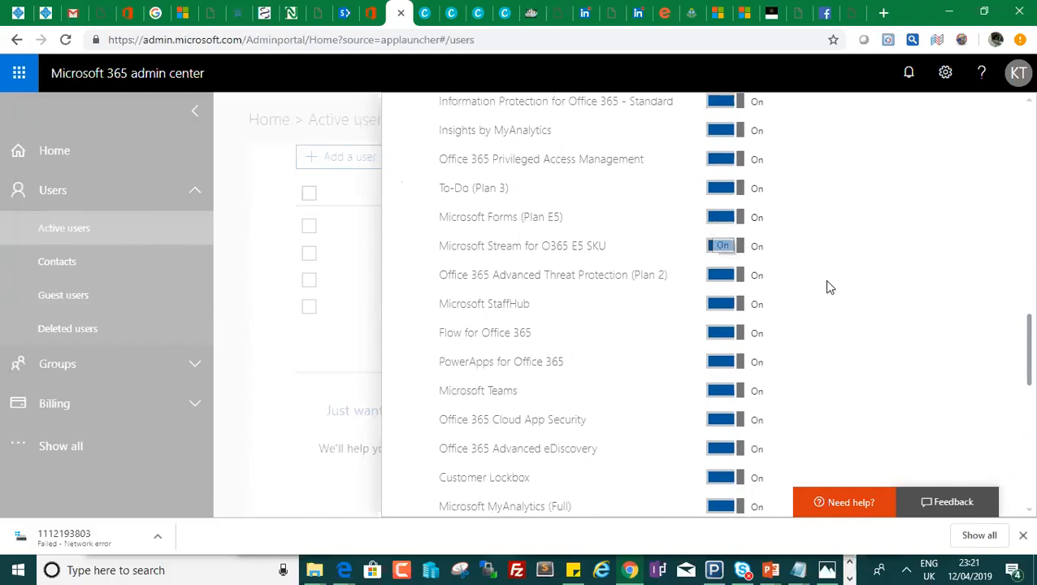
drag(1014, 341, 1014, 391)
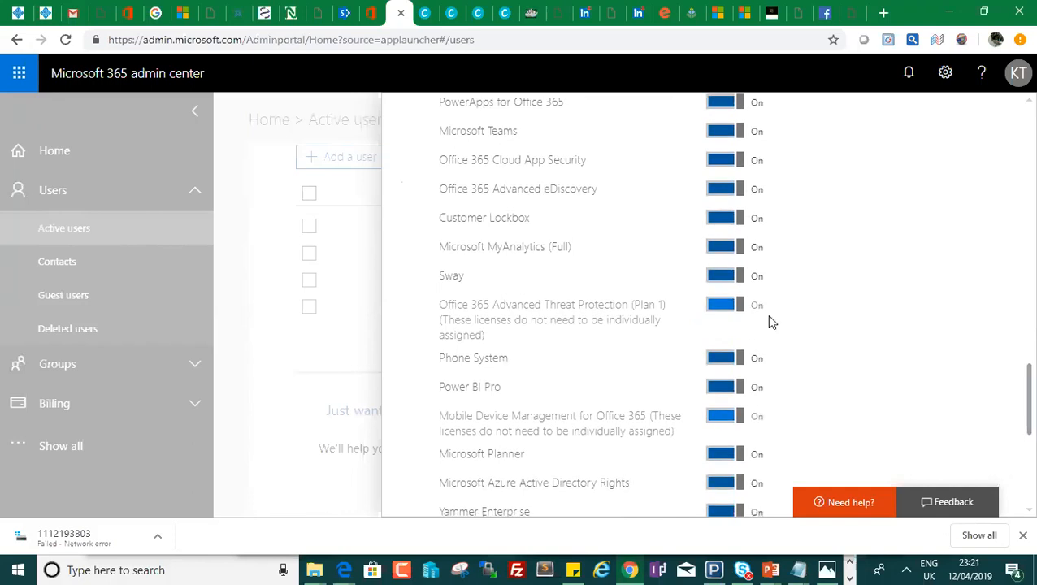
click(719, 390)
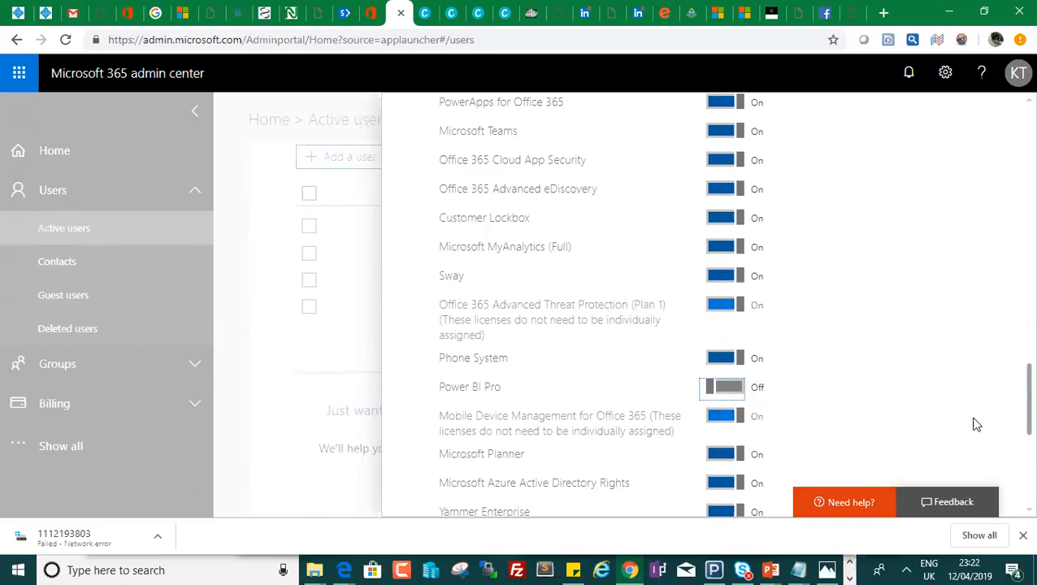
scroll(1014, 438, down, 2)
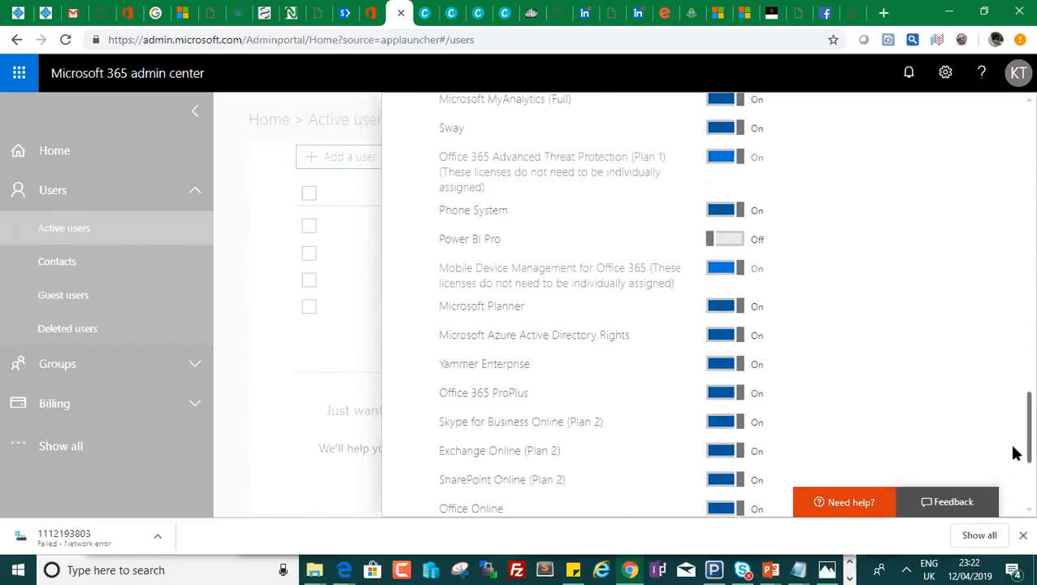
scroll(1014, 428, up, 4)
scroll(1013, 371, up, 20)
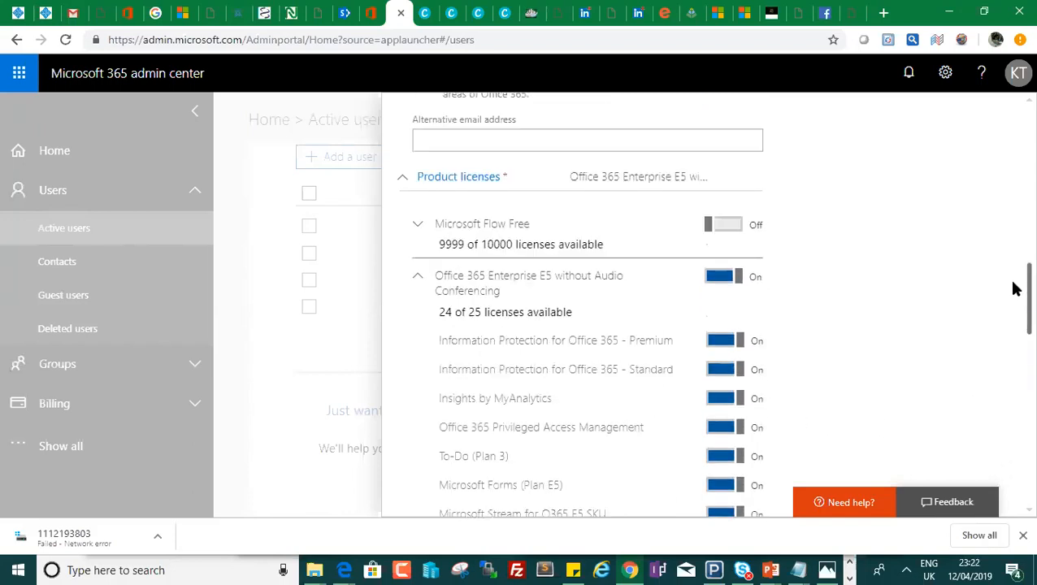
scroll(1013, 155, down, 20)
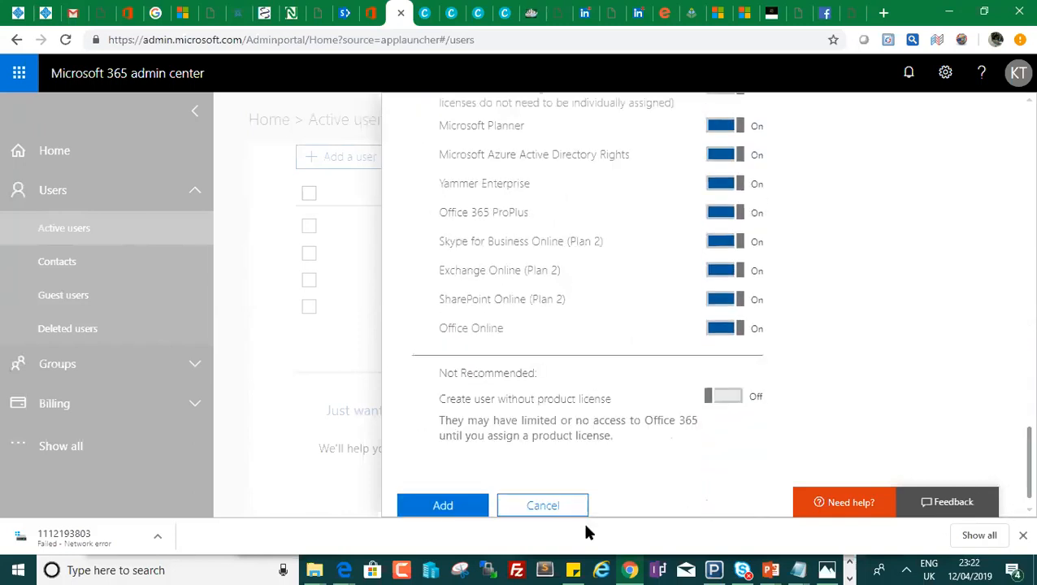
click(442, 504)
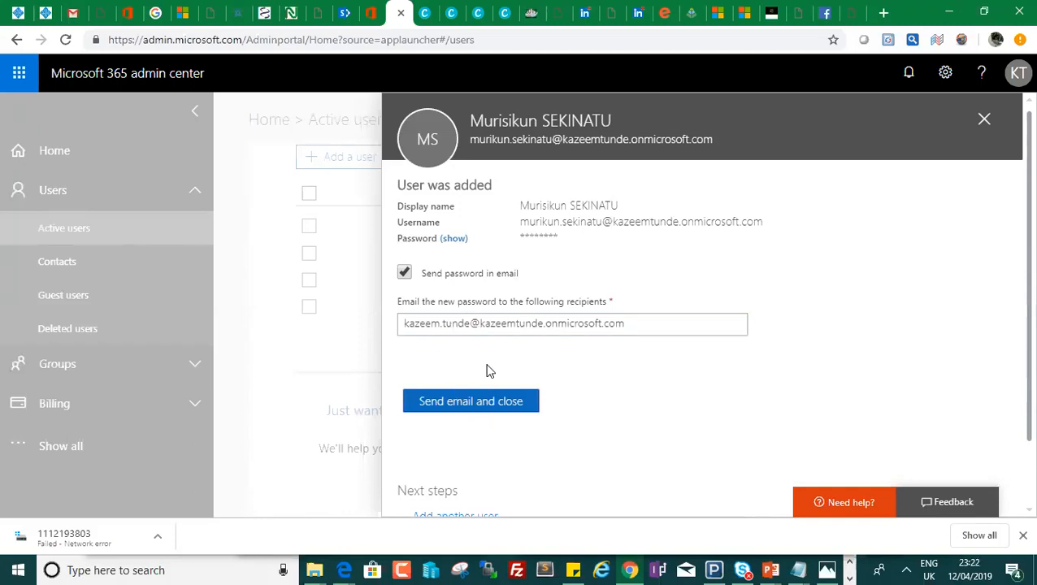
Review the password recipient email and close the User was added confirmation.
click(579, 327)
drag(631, 325, 399, 321)
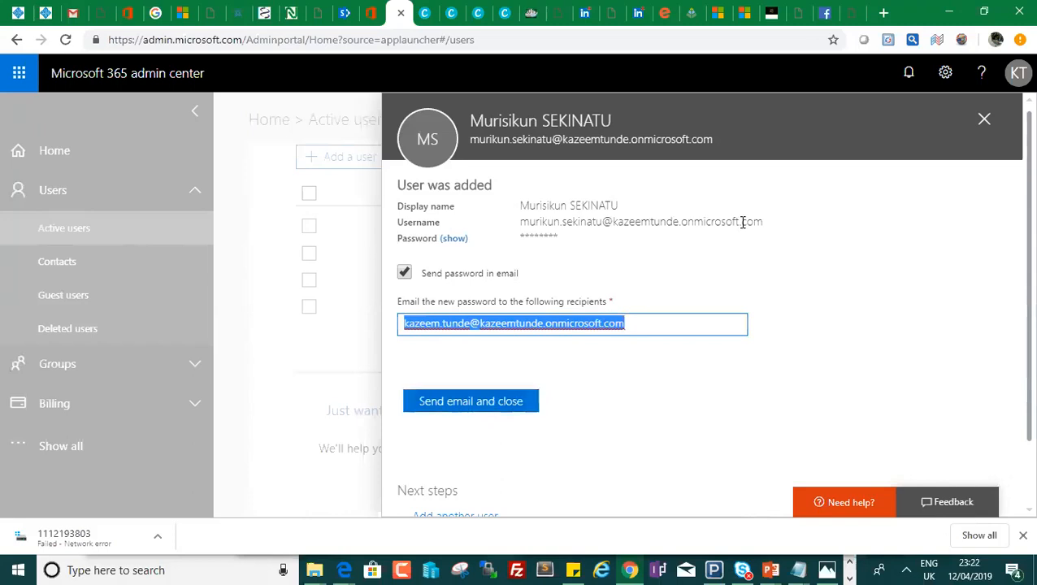
click(984, 122)
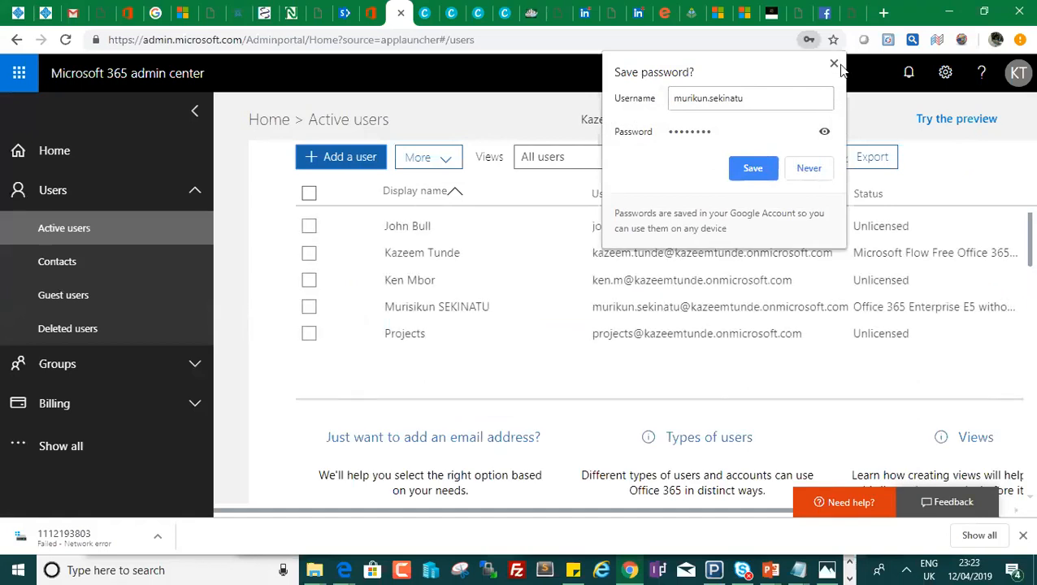
Dismiss Chrome's offer to save the new user's password, keeping the Active users list visible.
click(833, 64)
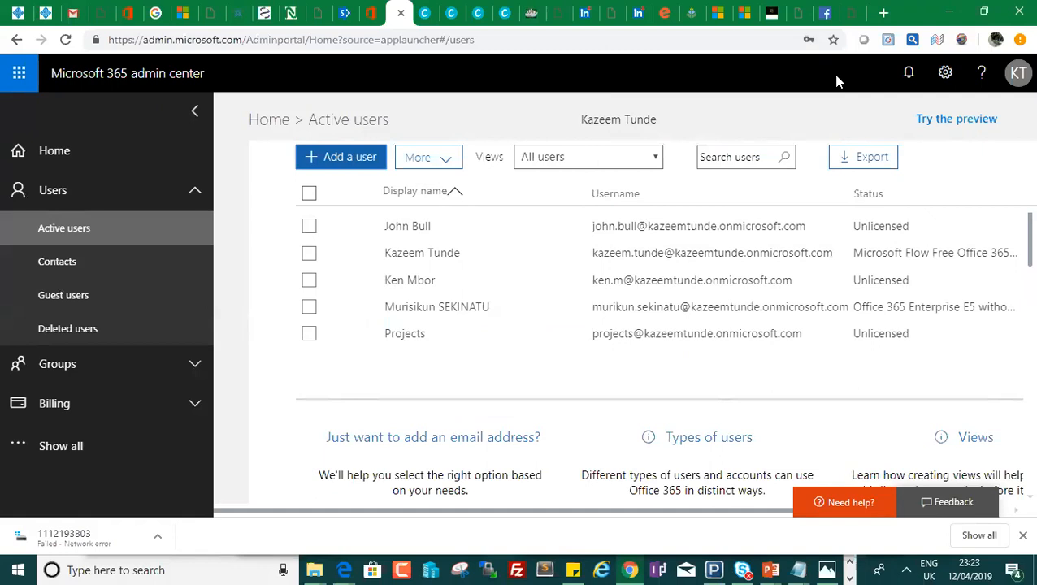
key(alt+Tab)
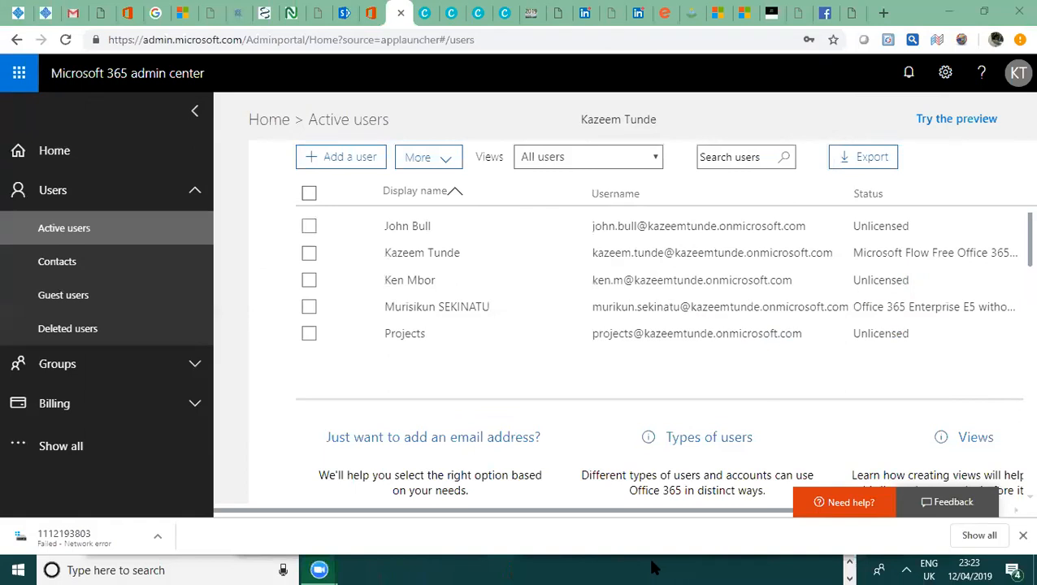
Close the Zoom meeting previews and open the Windows Start menu.
mouse_move(318, 569)
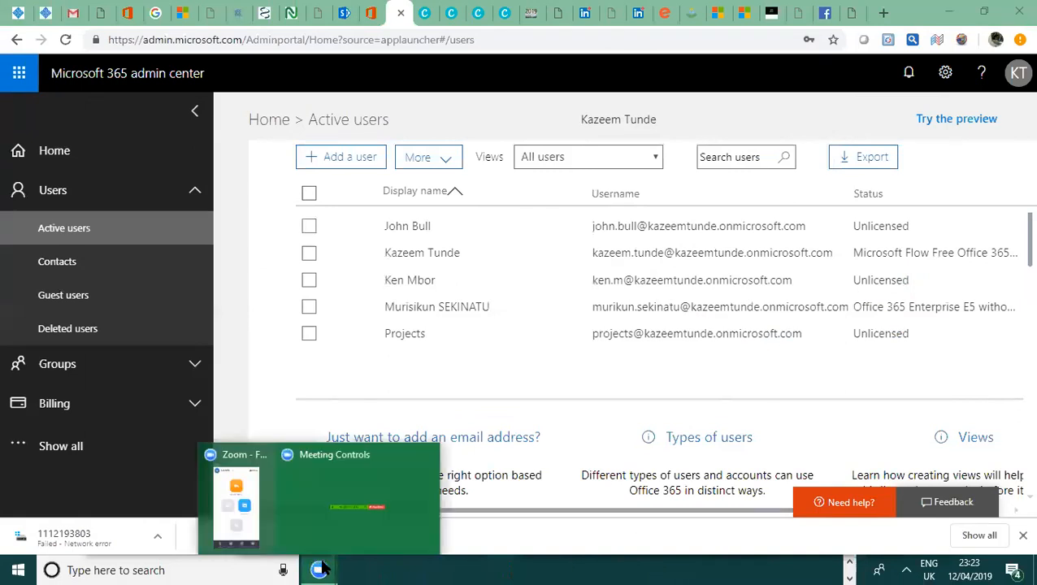
click(391, 521)
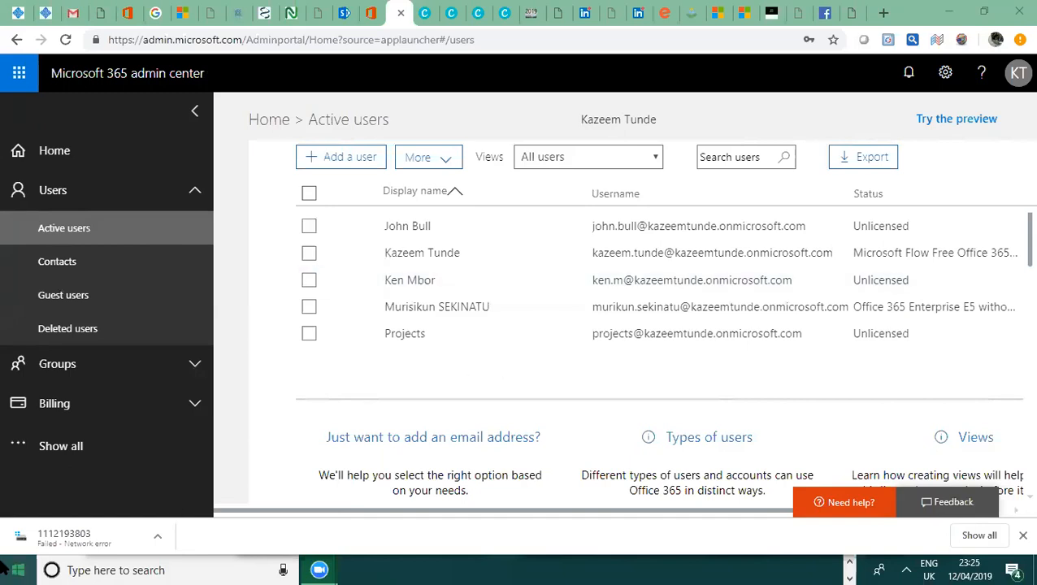
click(16, 569)
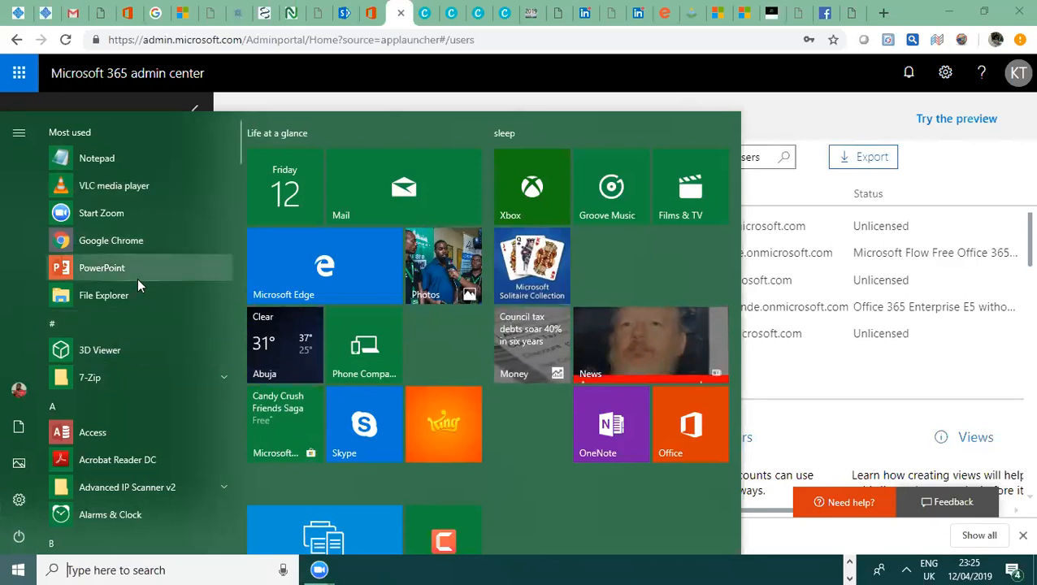
Launch a Command Prompt window by running cmd from the Windows Run dialog.
key(super+r)
text(cmd)
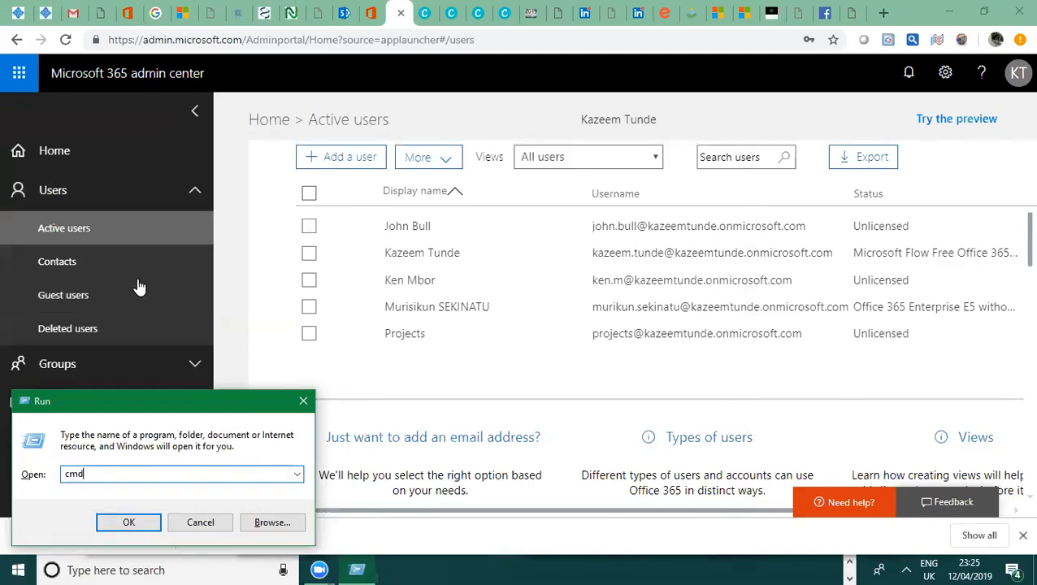
key(Return)
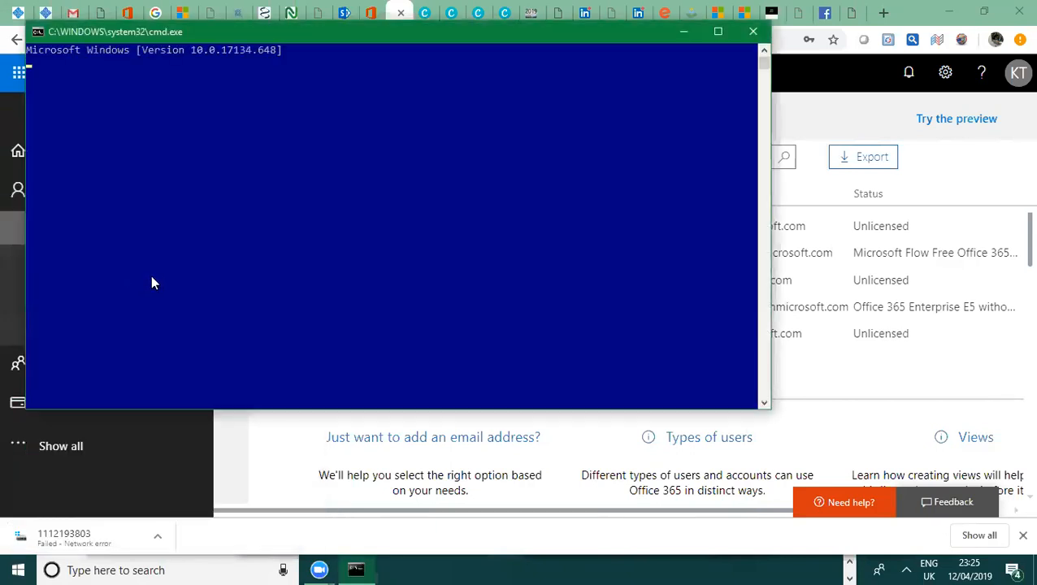
drag(227, 37, 406, 113)
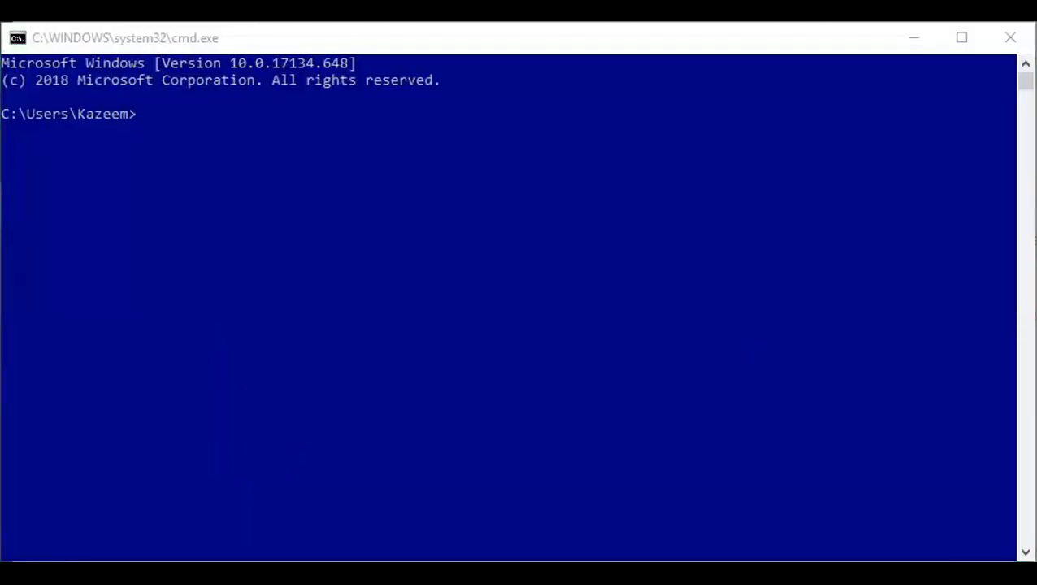
click(186, 42)
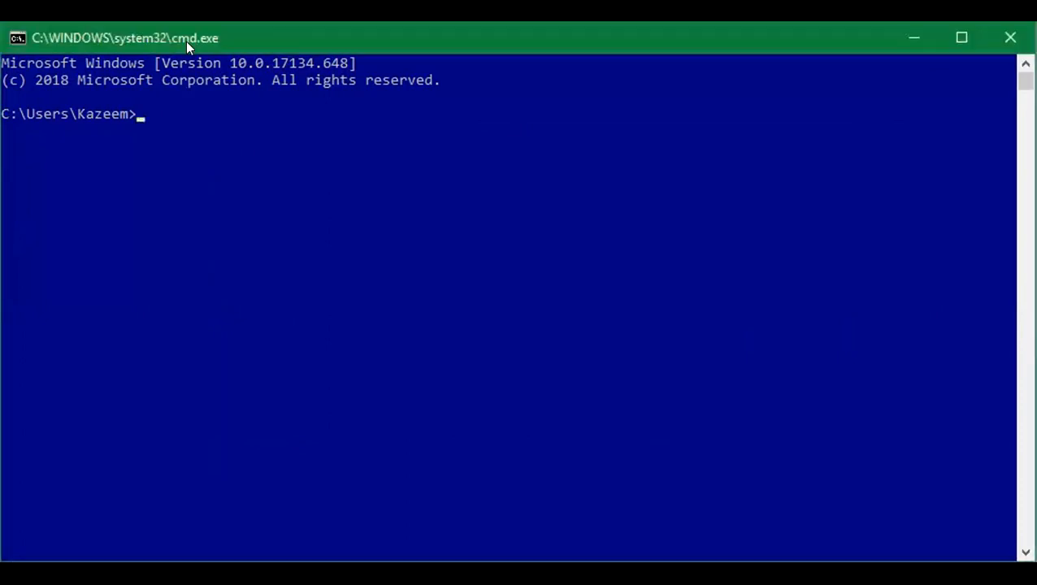
click(199, 116)
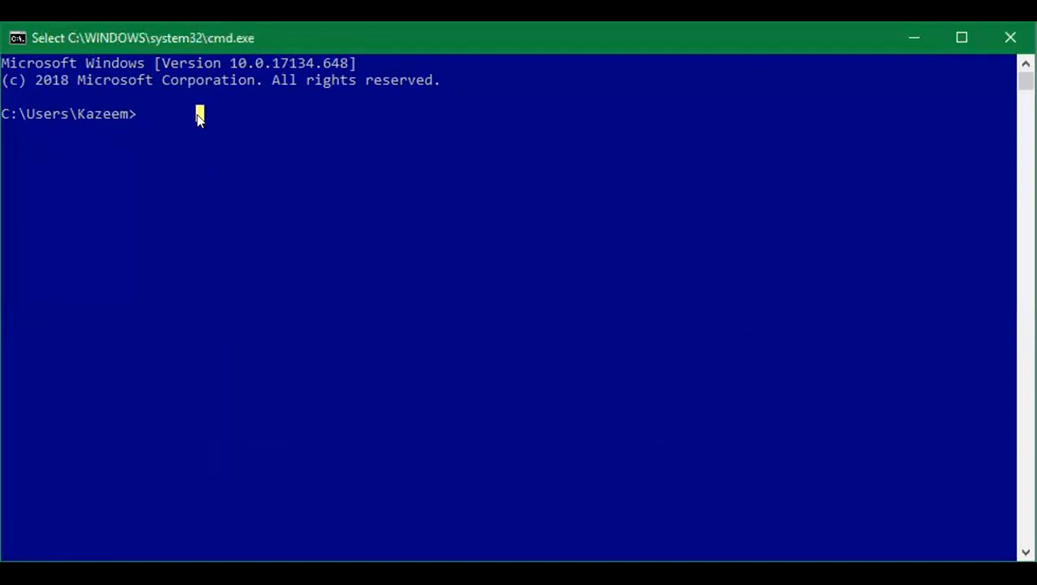
Run dir to list the home folder (11 files, 29 directories), clearing a stray character afterwards.
text(dir)
key(Return)
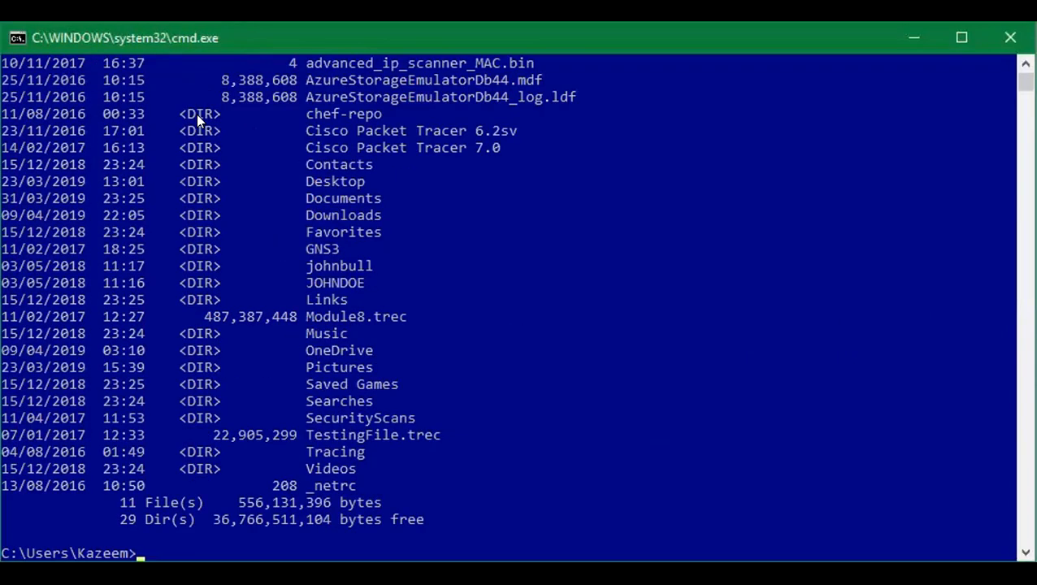
text(m)
key(BackSpace)
Start PowerShell in the console and list the home folder with dir, showing mode, dates and sizes.
text(powershell)
key(Return)
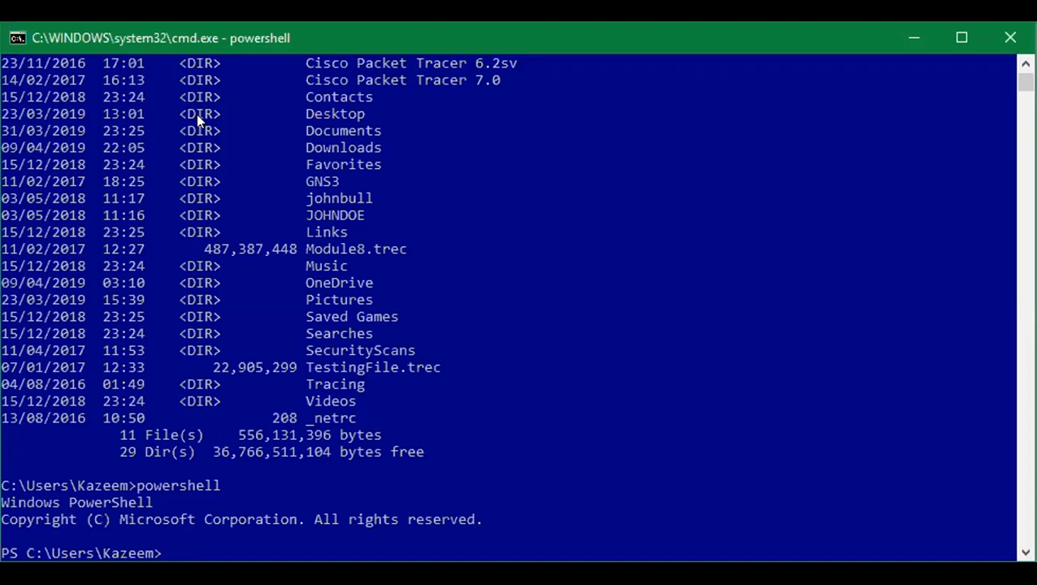
text(dir)
key(Return)
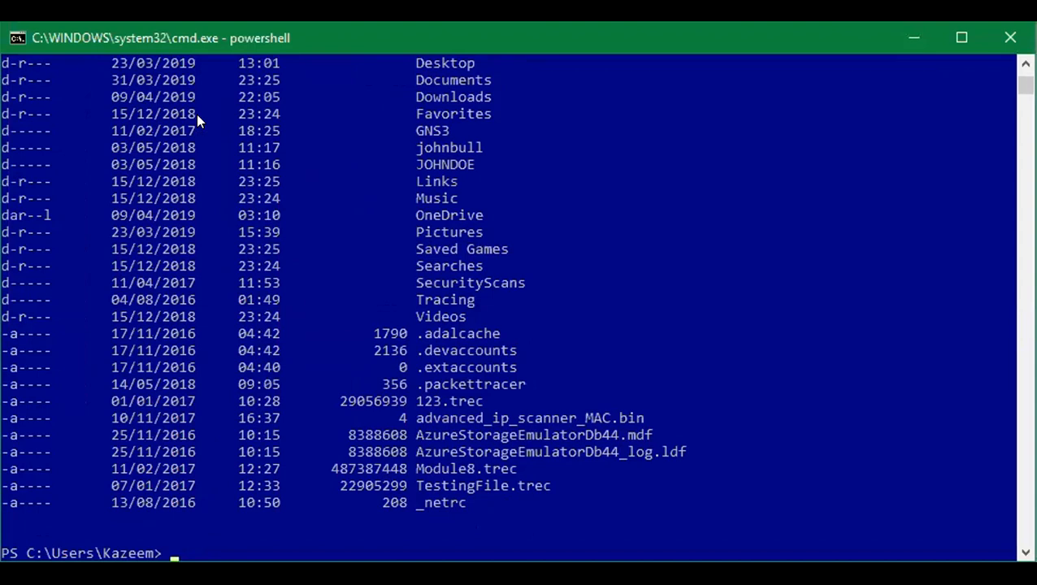
List the home folder with get-childitem, then recall and clear that command from the prompt.
text(get-childite)
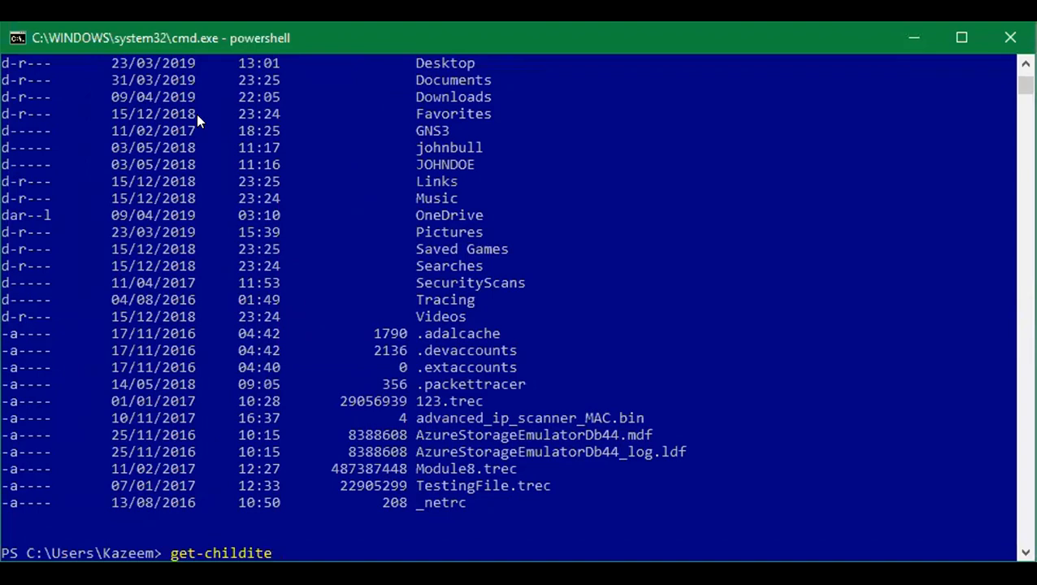
text(m)
key(Return)
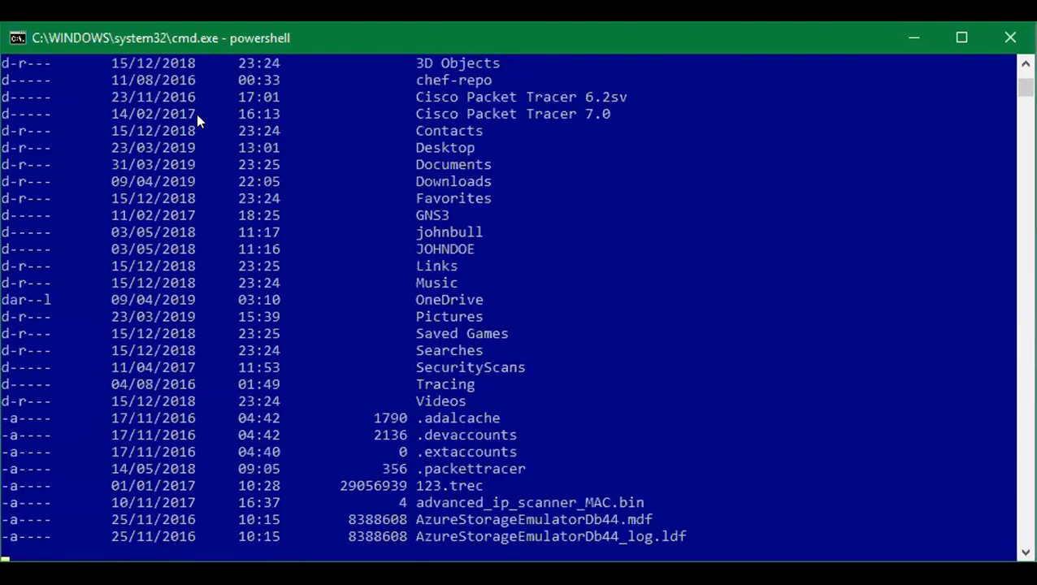
key(Up)
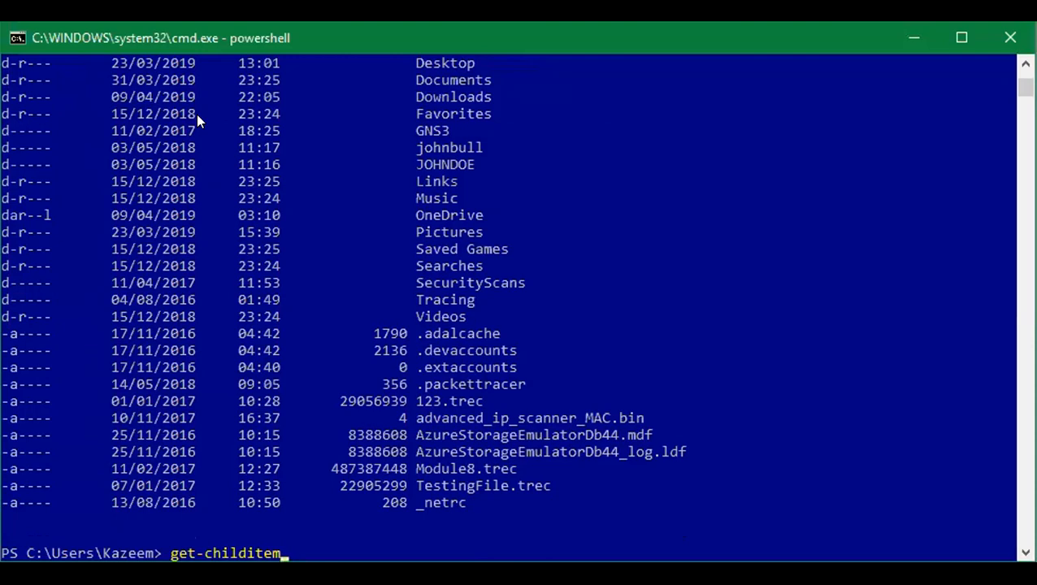
key(BackSpace)
key(BackSpace)
key(BackSpace)
key(BackSpace)
key(BackSpace)
key(BackSpace)
key(BackSpace)
key(BackSpace)
key(BackSpace)
key(BackSpace)
key(BackSpace)
key(BackSpace)
key(BackSpace)
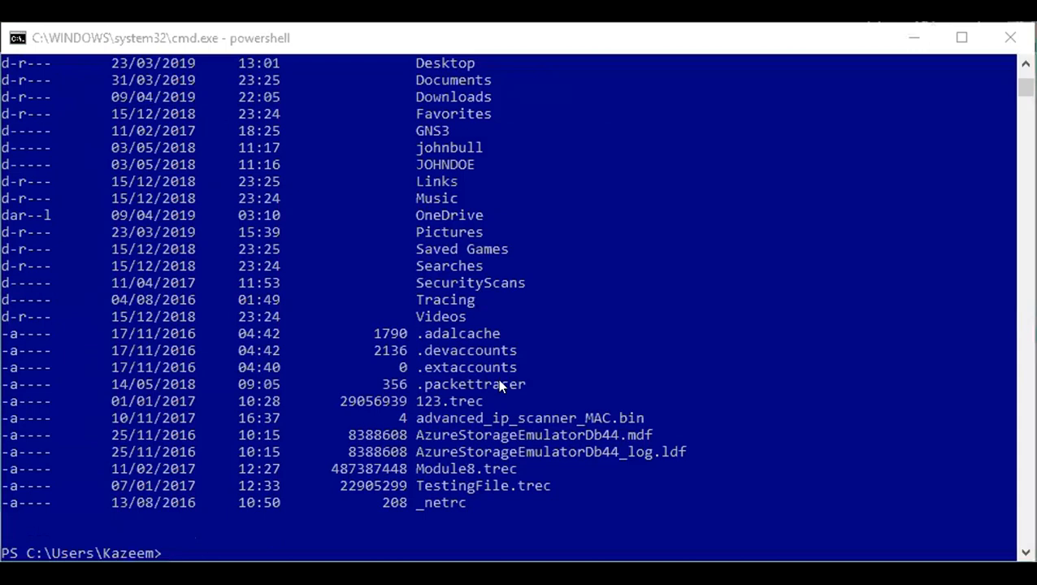
Run Get-Process to show the table of running processes.
click(322, 496)
text(get)
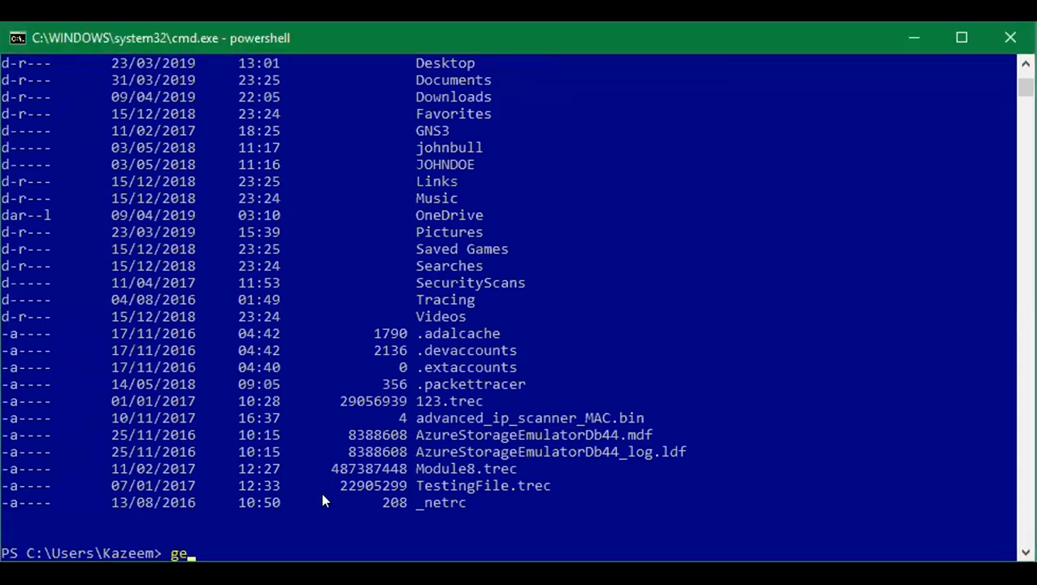
text(-proce)
key(Tab)
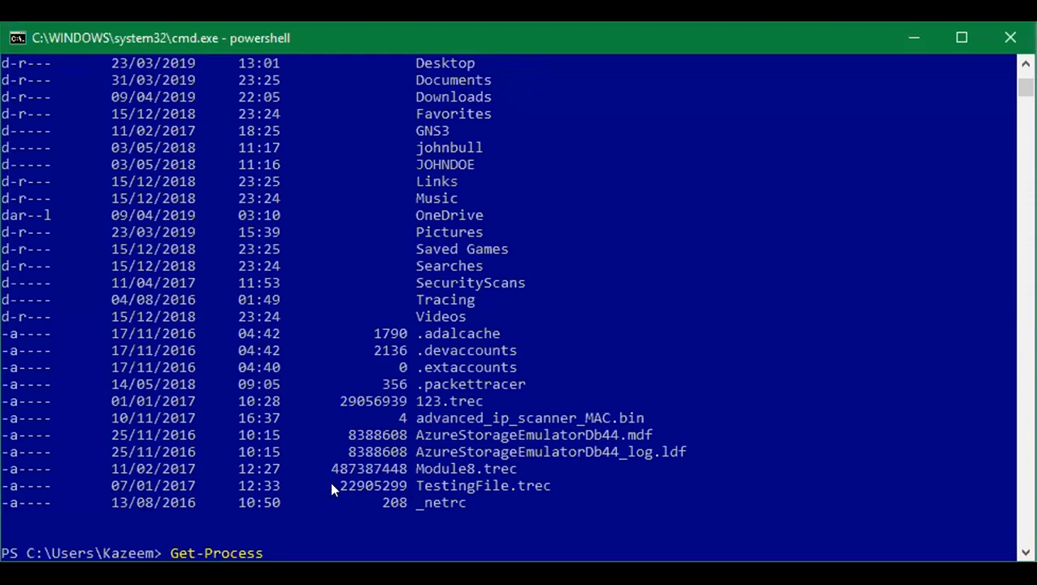
key(Return)
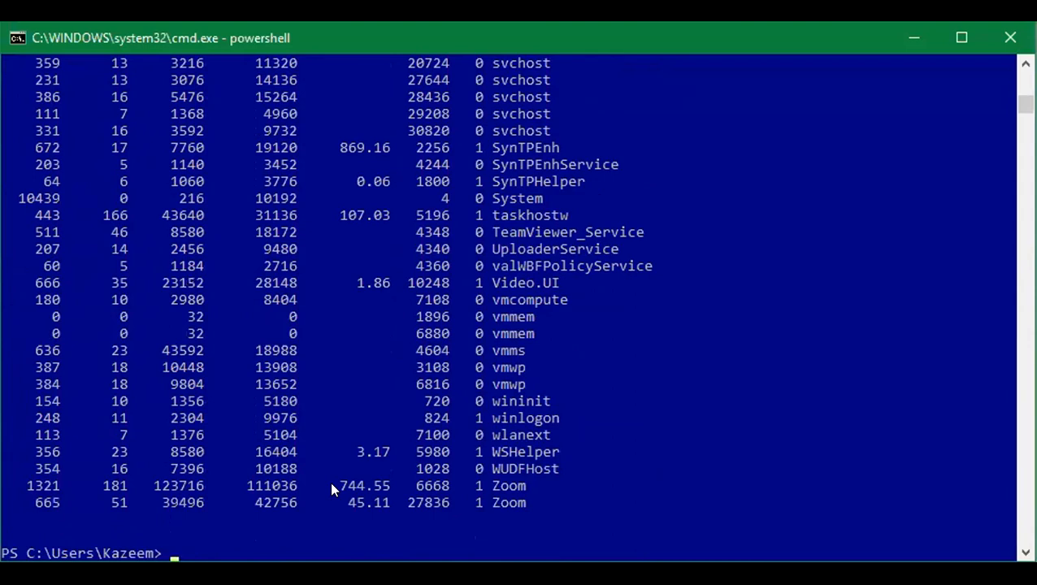
Type a new 'Get-Process |' pipeline at the prompt, ready for the next command.
text(get-proces)
key(Tab)
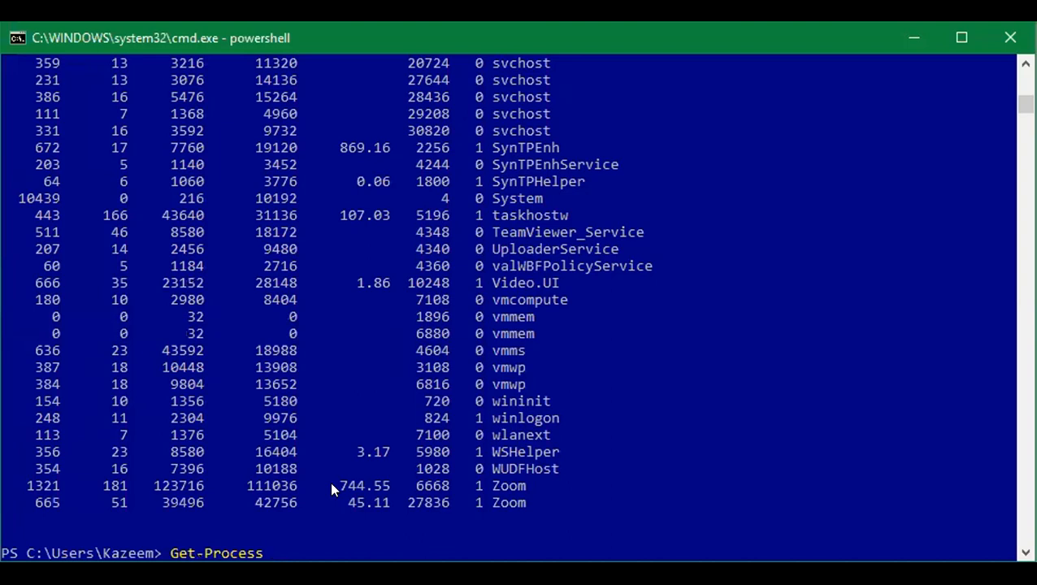
text(~)
key(BackSpace)
click(492, 504)
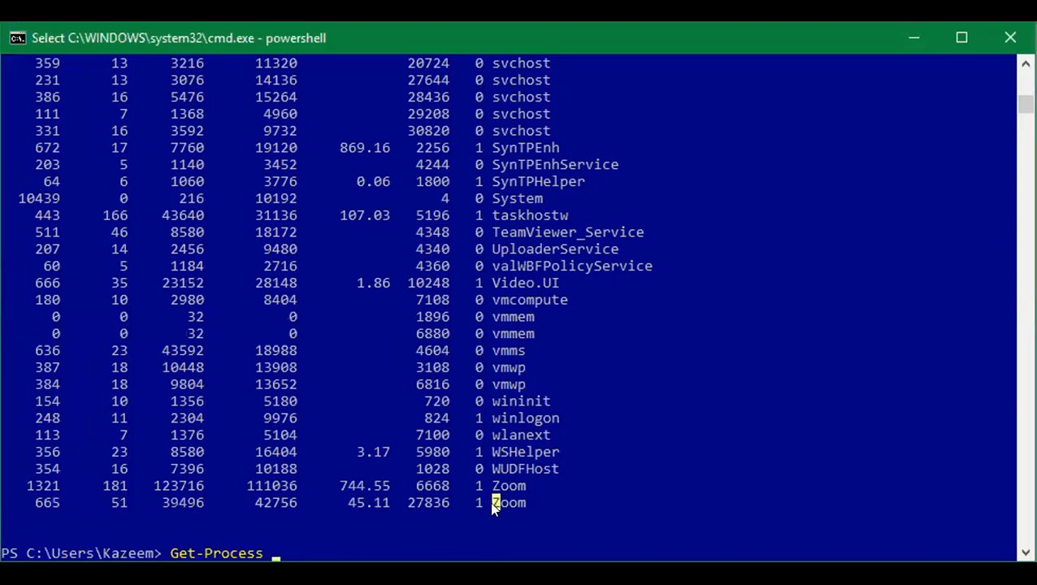
text(|)
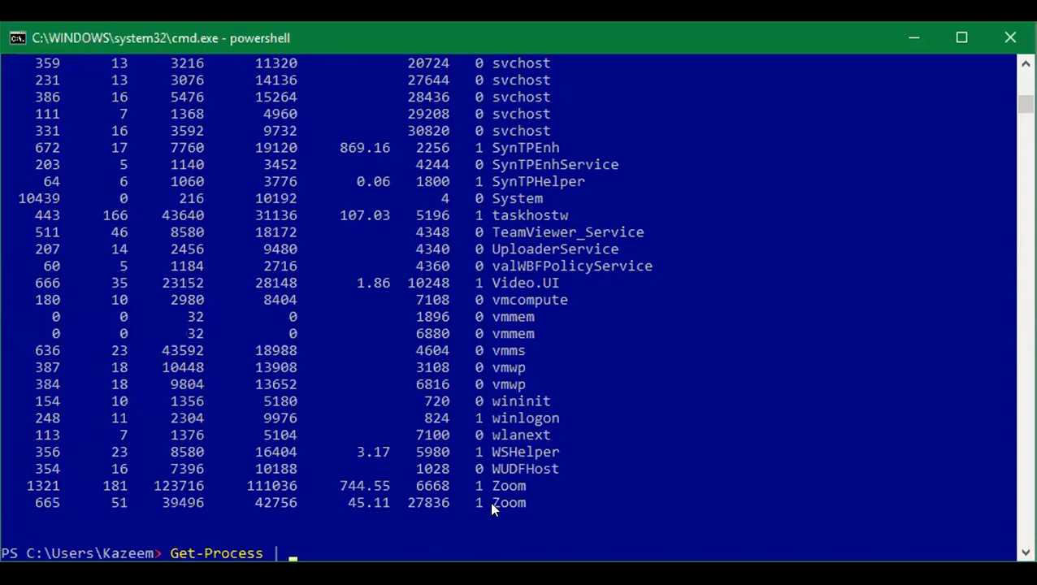
Pipe Get-Process into Select-Object -First 10 to show only the first 10 processes.
text(select-ob)
key(Tab)
text(-f)
key(Tab)
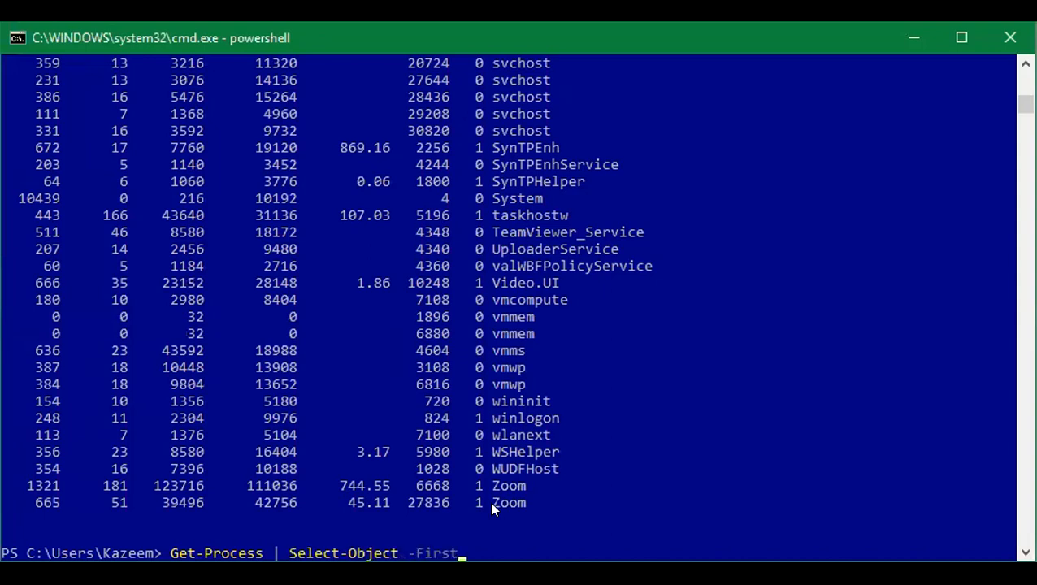
text(10)
key(Return)
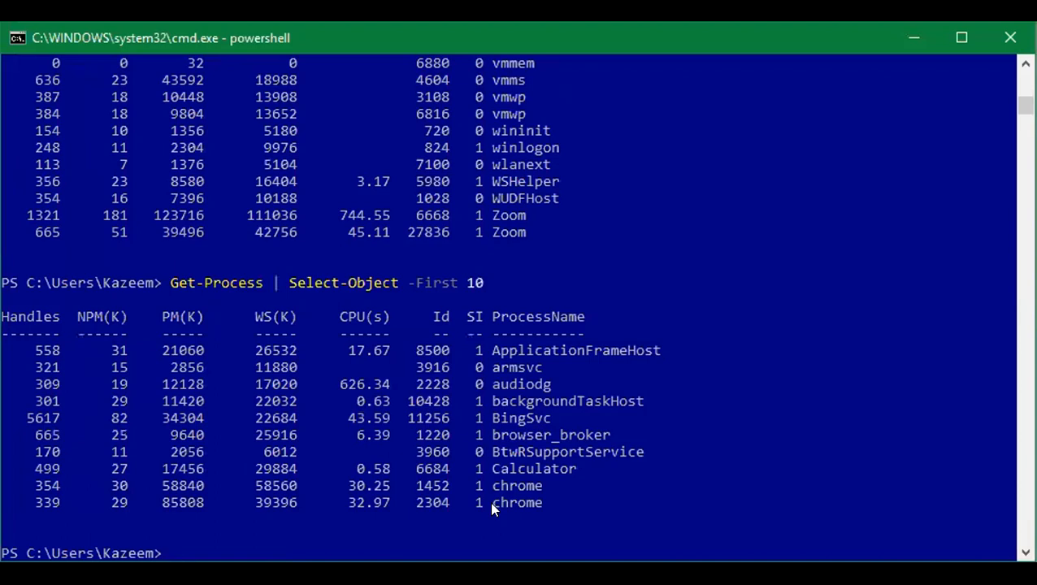
key(alt+Tab)
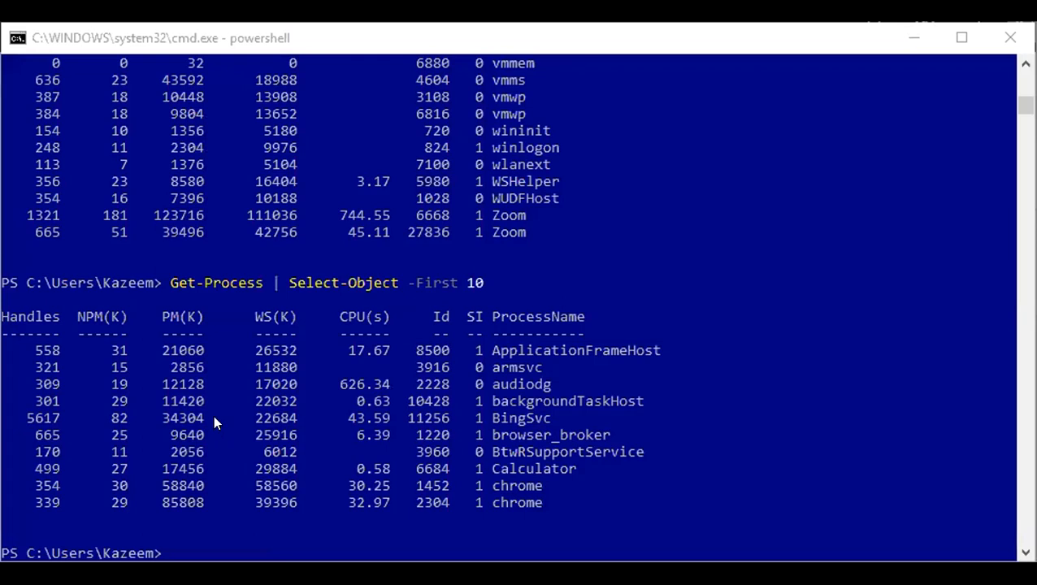
Enter Connect-MsolService at the PowerShell prompt, leaving it ready but not yet run.
click(213, 415)
text(conn)
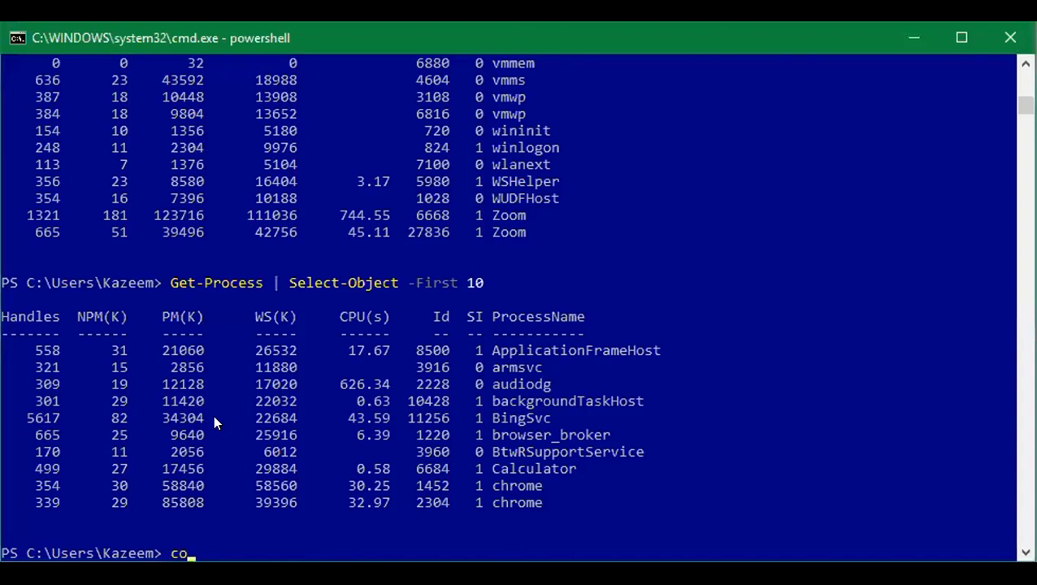
text(ec)
text(msol)
key(Tab)
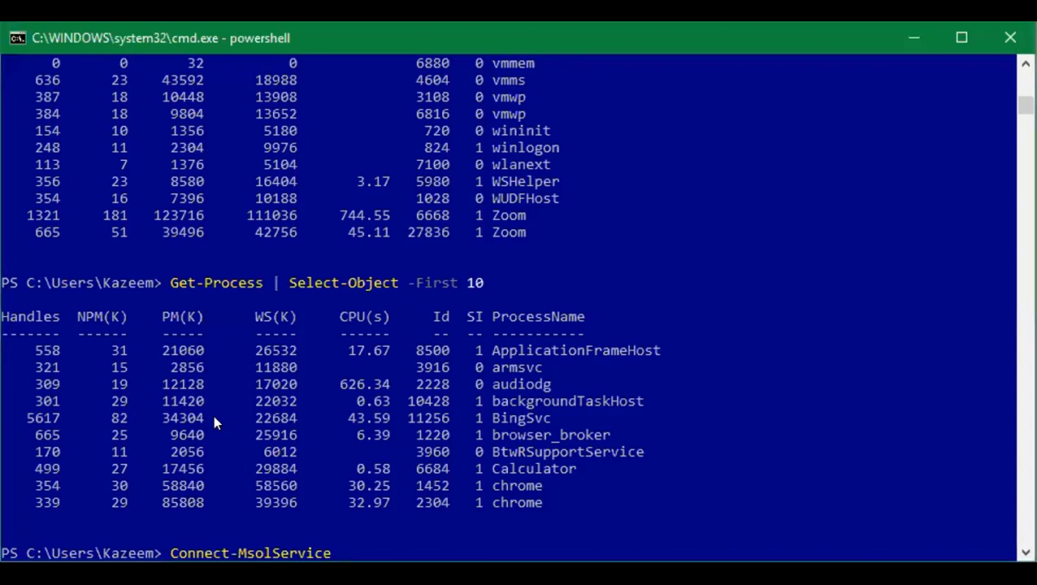
key(alt+Tab)
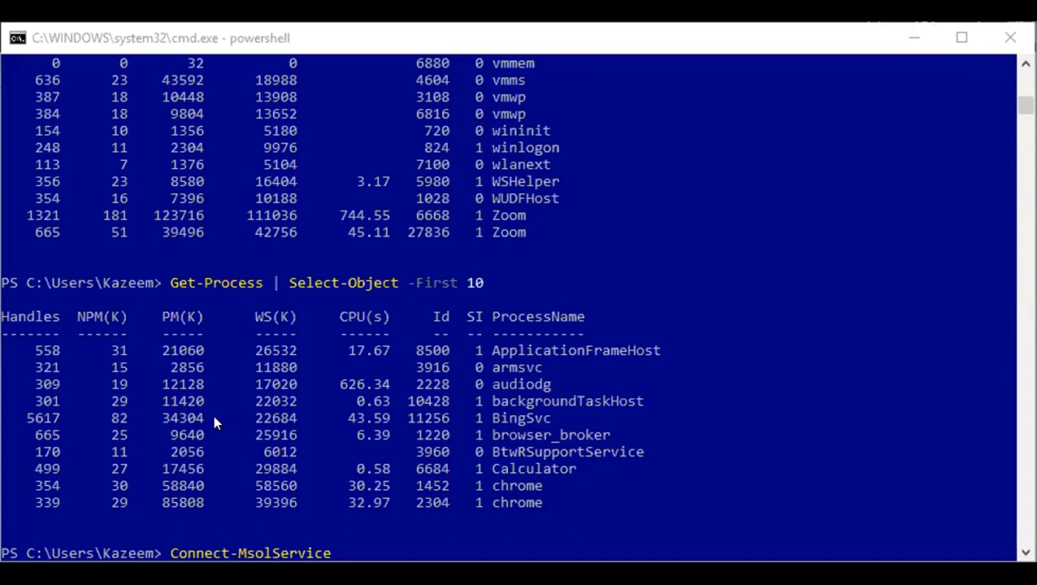
click(213, 415)
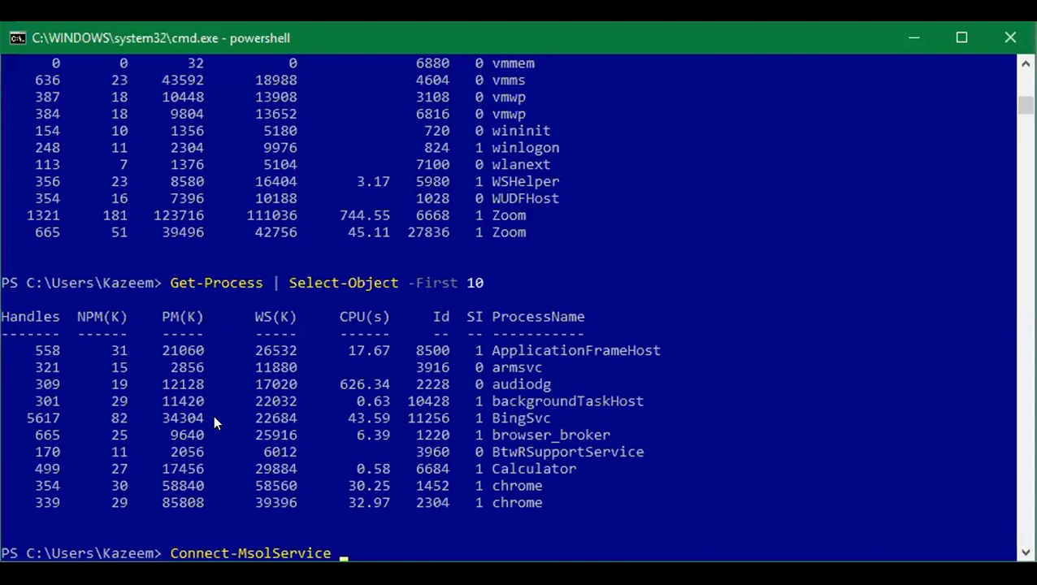
key(alt+Tab)
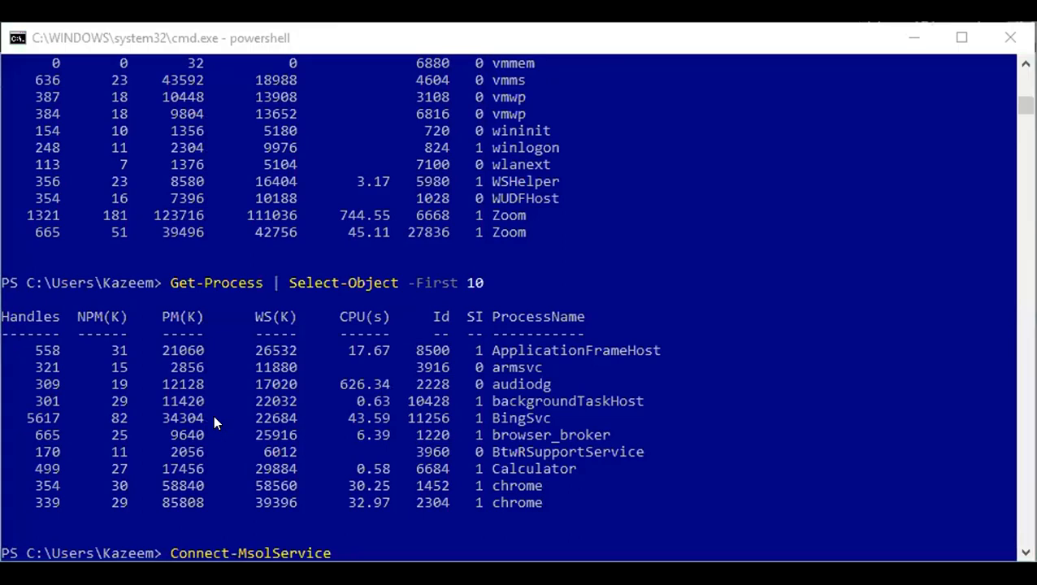
click(213, 414)
Run Connect-MsolService and sign in with the tenant admin's username and password.
key(Return)
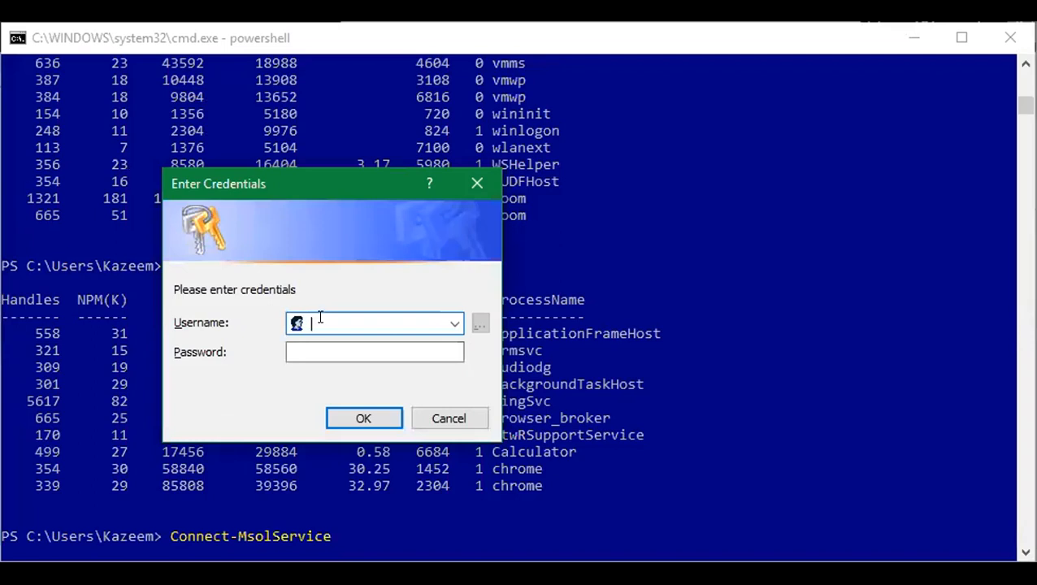
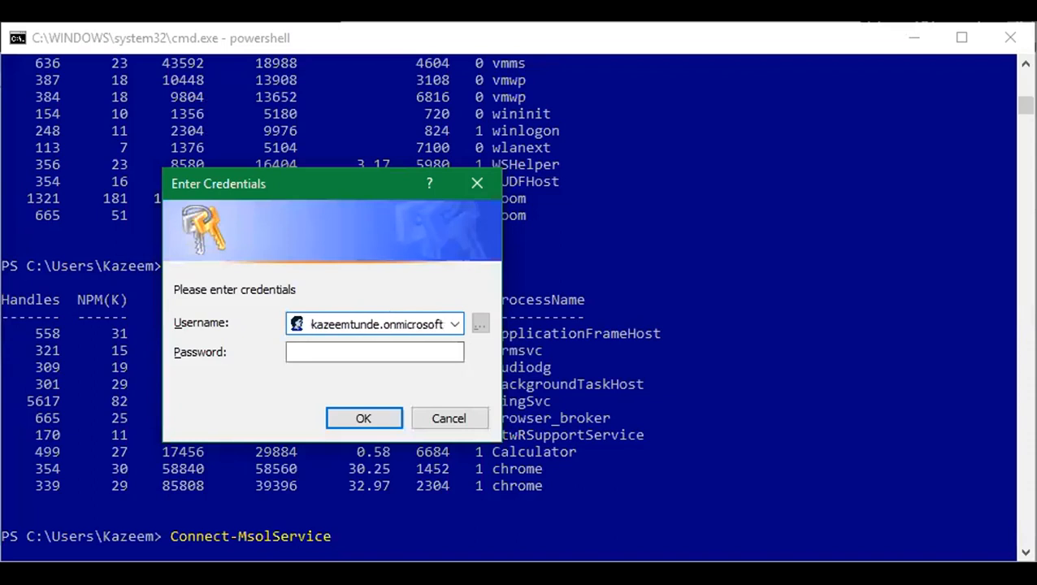
key(Tab)
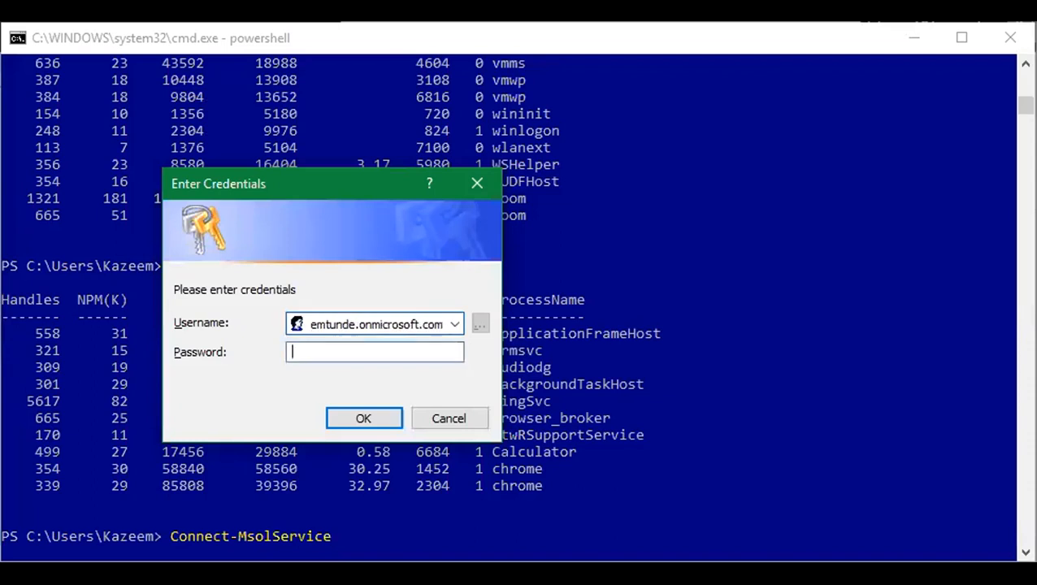
text(••••••••)
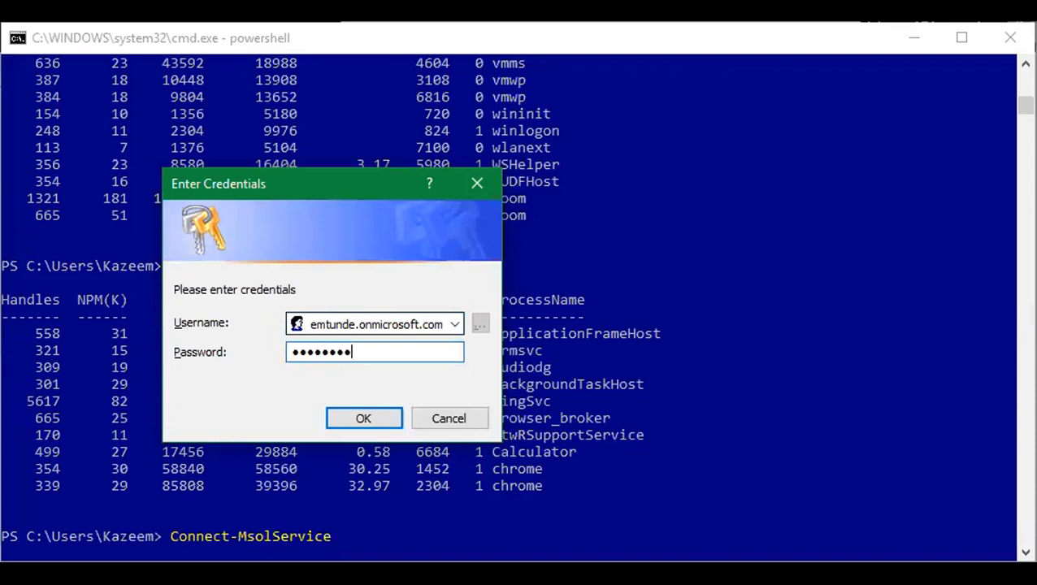
text(•••)
key(Return)
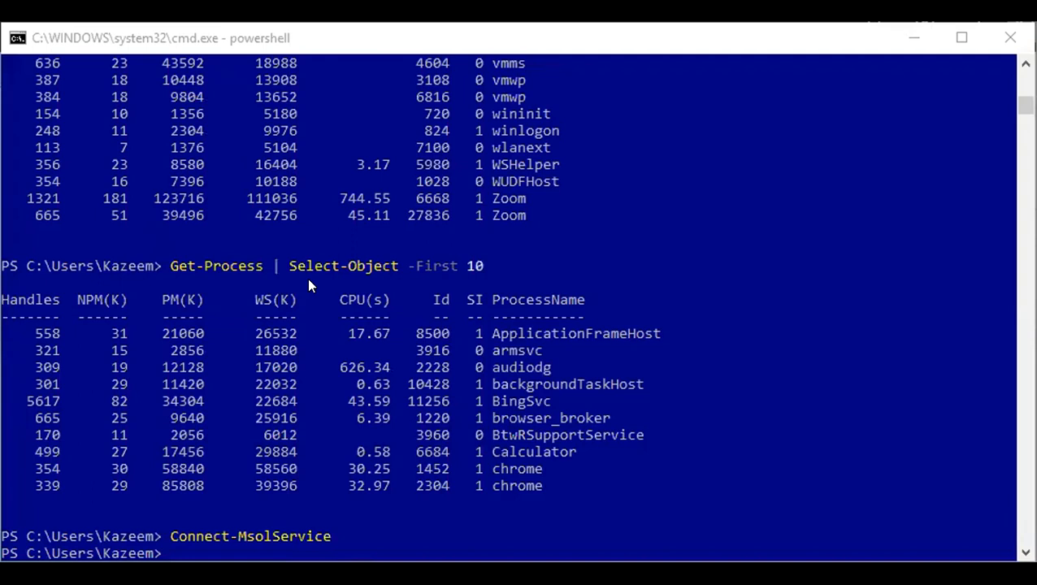
Run Get-MsolUser below Connect-MsolService to list all tenant users and their license status.
click(308, 350)
text(get-mso)
key(Tab)
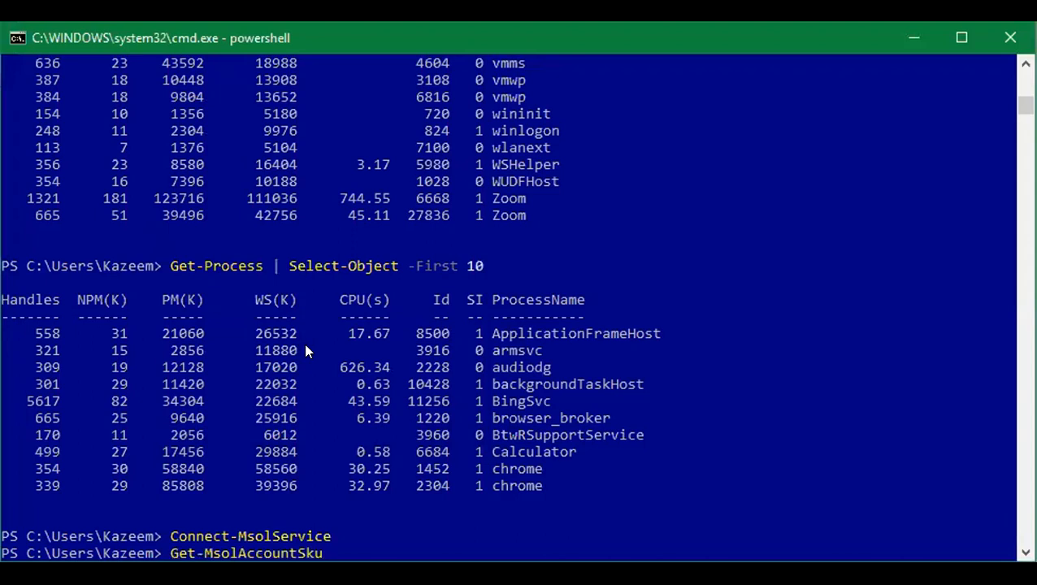
key(Tab)
key(Tab)
key(Tab)
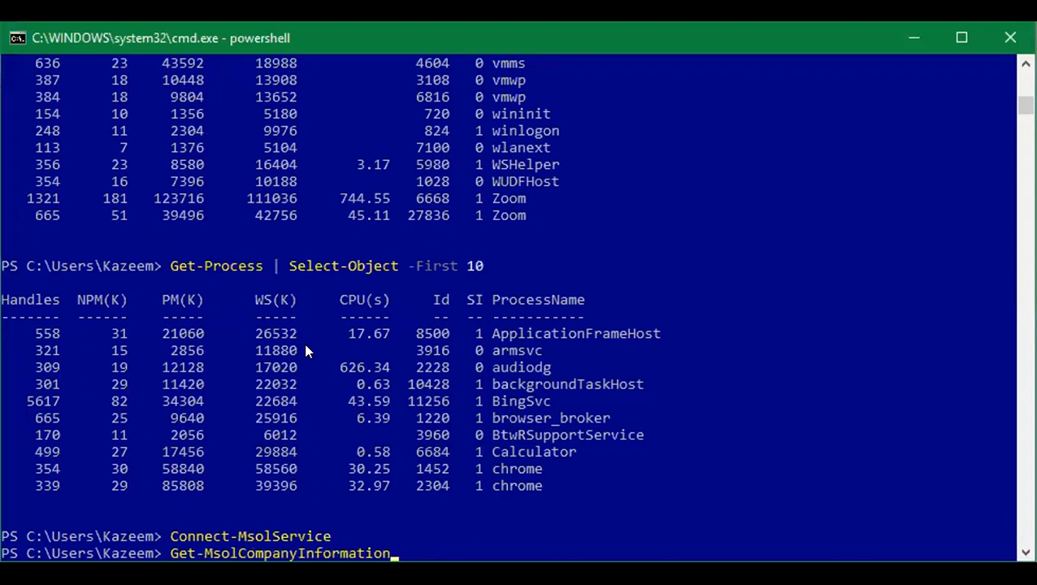
key(Tab)
key(Tab)
key(Tab)
key(Tab)
key(Tab)
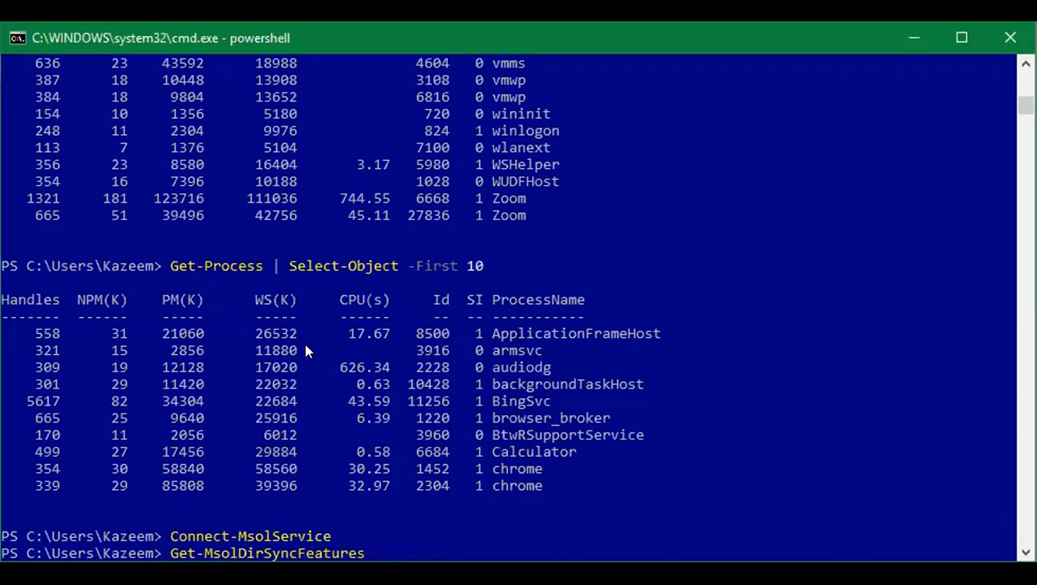
key(Tab)
key(Tab)
key(Tab)
key(Tab)
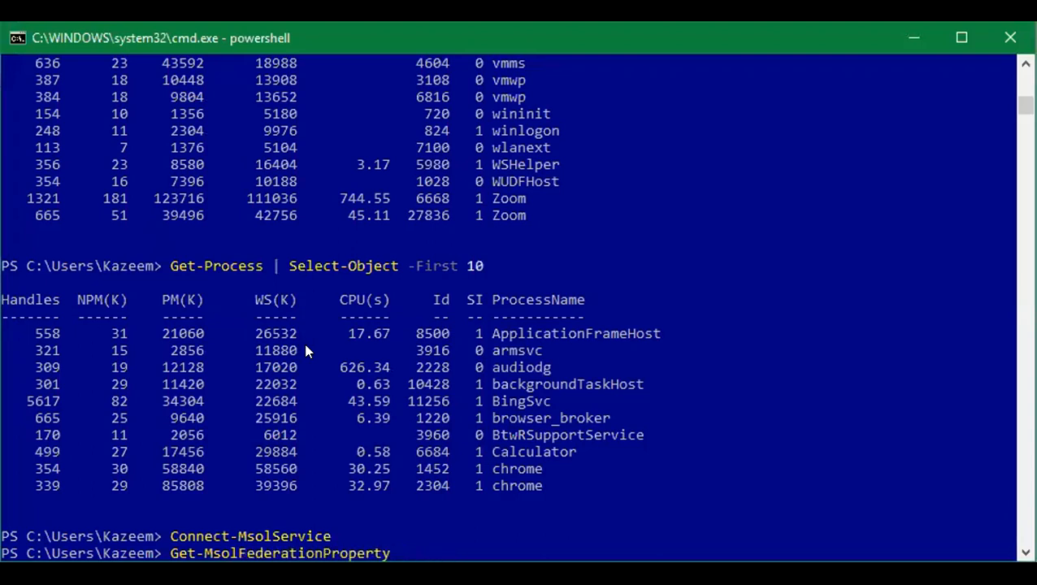
key(Tab)
key(Tab)
key(BackSpace)
key(BackSpace)
key(BackSpace)
key(BackSpace)
key(BackSpace)
key(BackSpace)
key(BackSpace)
key(BackSpace)
key(BackSpace)
key(BackSpace)
key(BackSpace)
key(BackSpace)
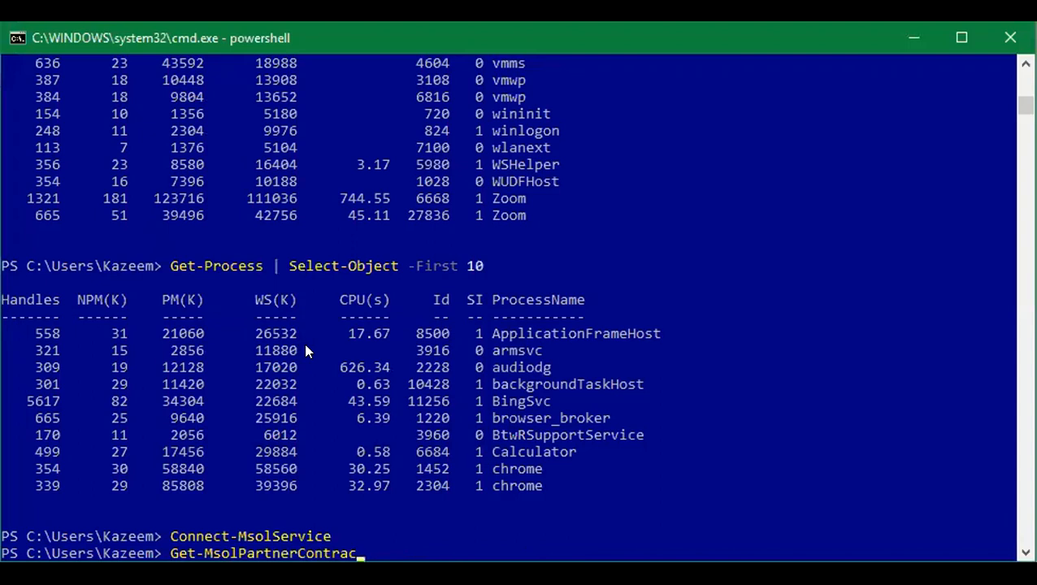
key(BackSpace)
key(BackSpace)
key(BackSpace)
text(u)
key(Tab)
key(Tab)
key(BackSpace)
key(BackSpace)
key(BackSpace)
key(BackSpace)
key(BackSpace)
key(BackSpace)
key(BackSpace)
key(BackSpace)
key(BackSpace)
key(BackSpace)
key(BackSpace)
key(BackSpace)
key(BackSpace)
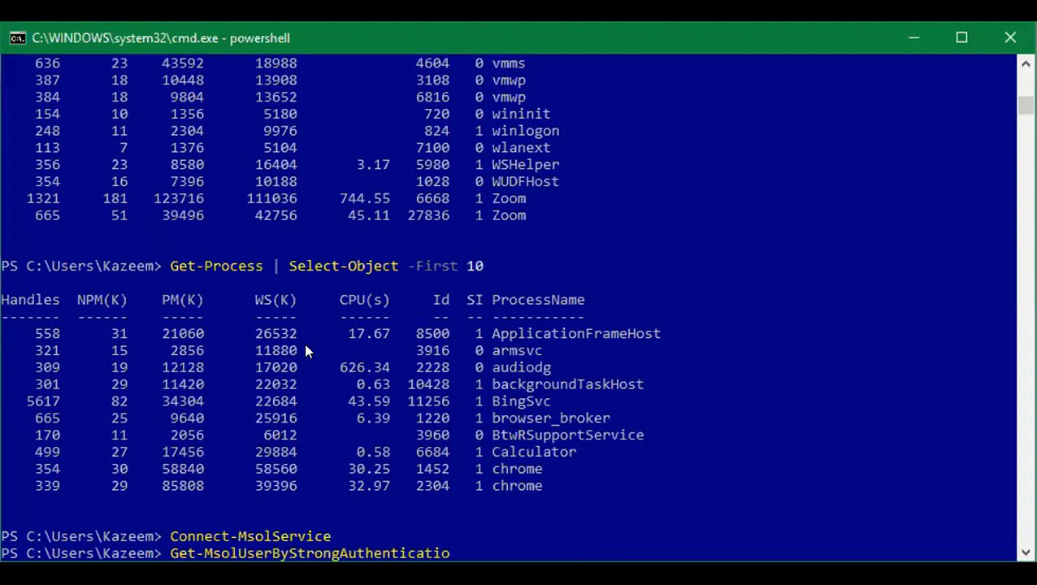
key(BackSpace)
key(BackSpace)
key(BackSpace)
key(BackSpace)
key(BackSpace)
key(BackSpace)
key(BackSpace)
key(BackSpace)
key(BackSpace)
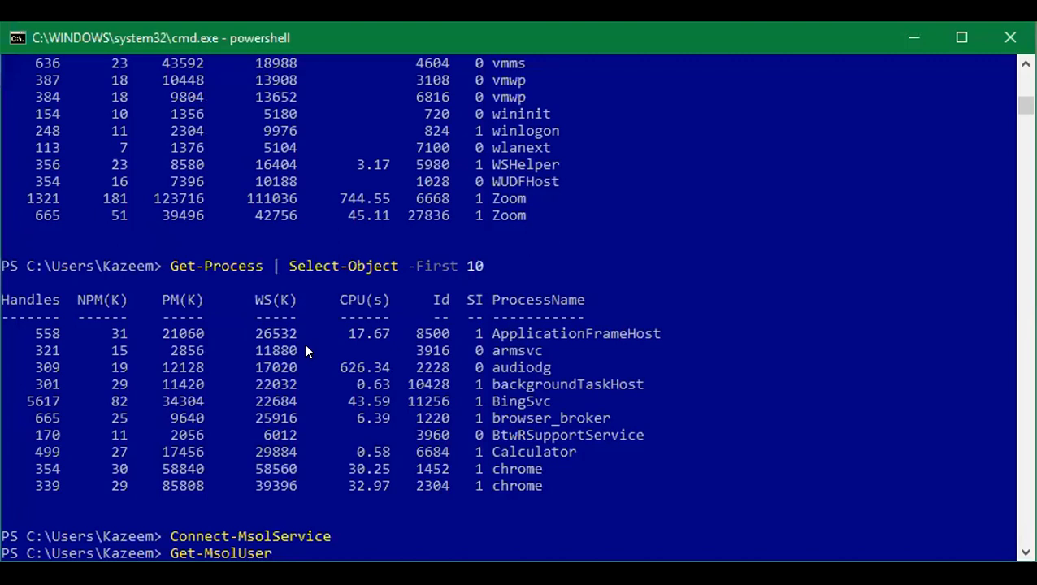
key(Return)
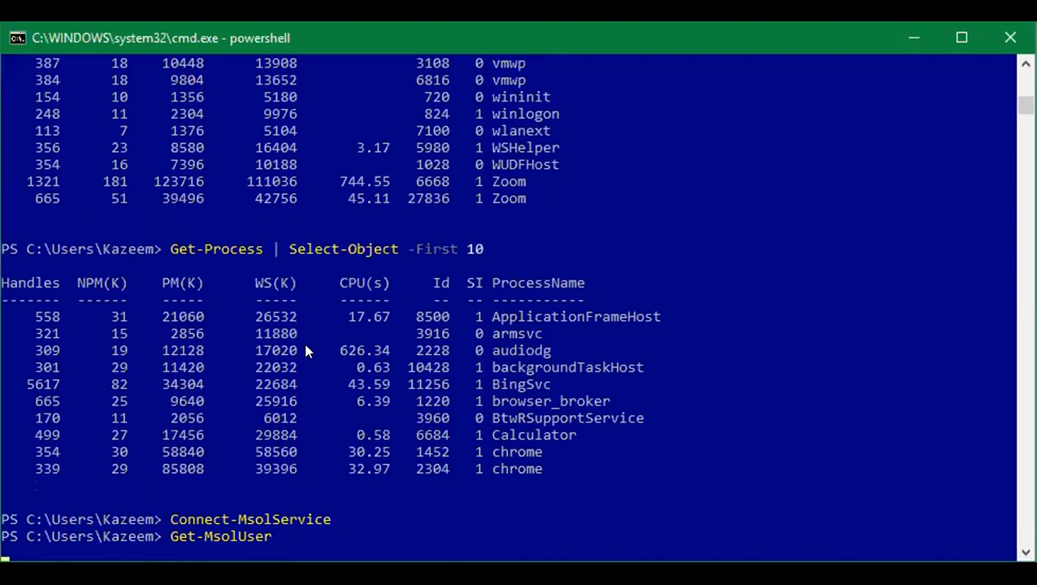
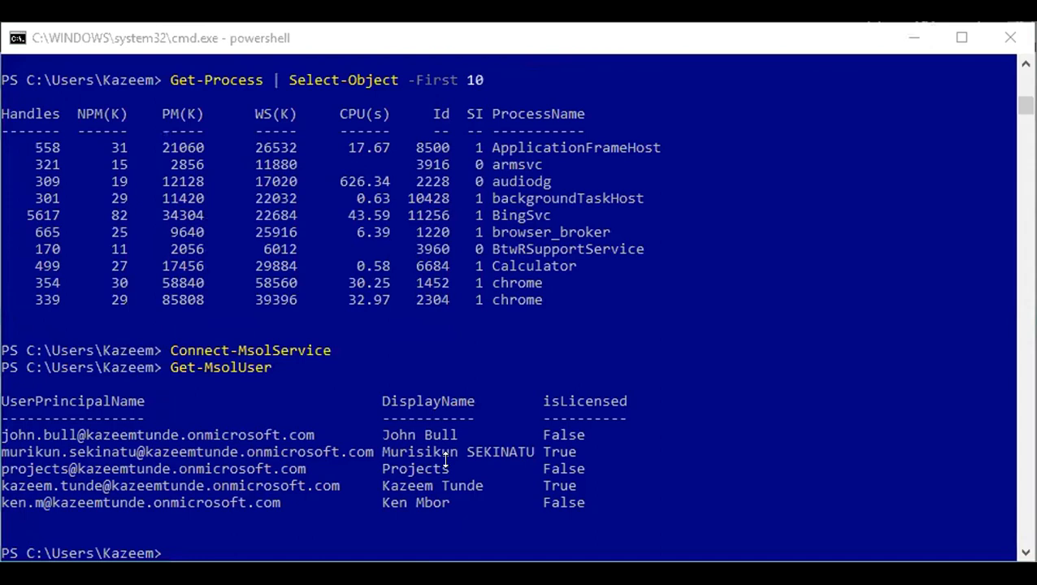
Start a New-MsolUser command, giving the new user's full name in quotes as -DisplayName.
click(180, 552)
text(new-m)
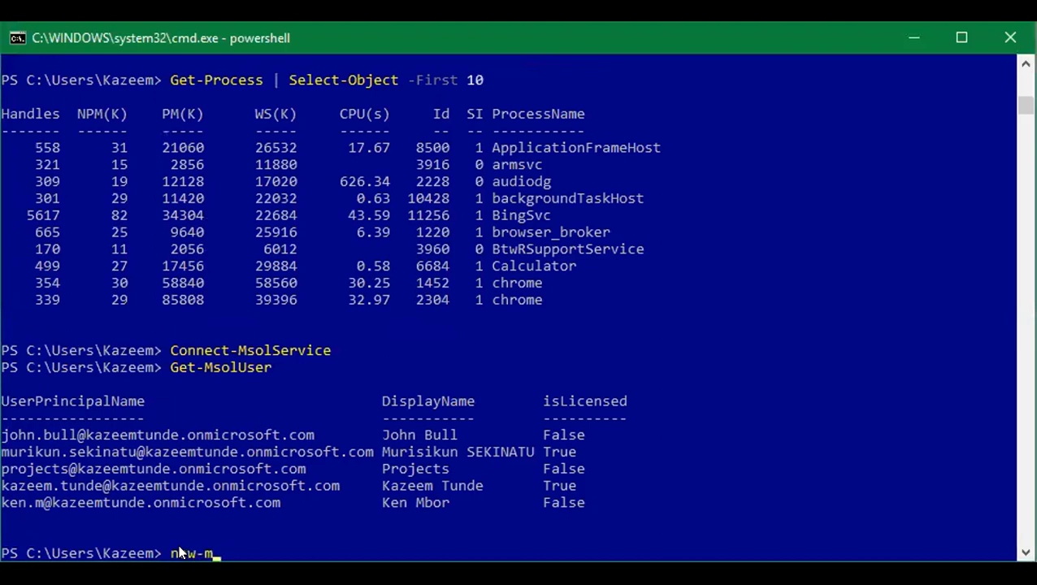
text(solu)
key(Tab)
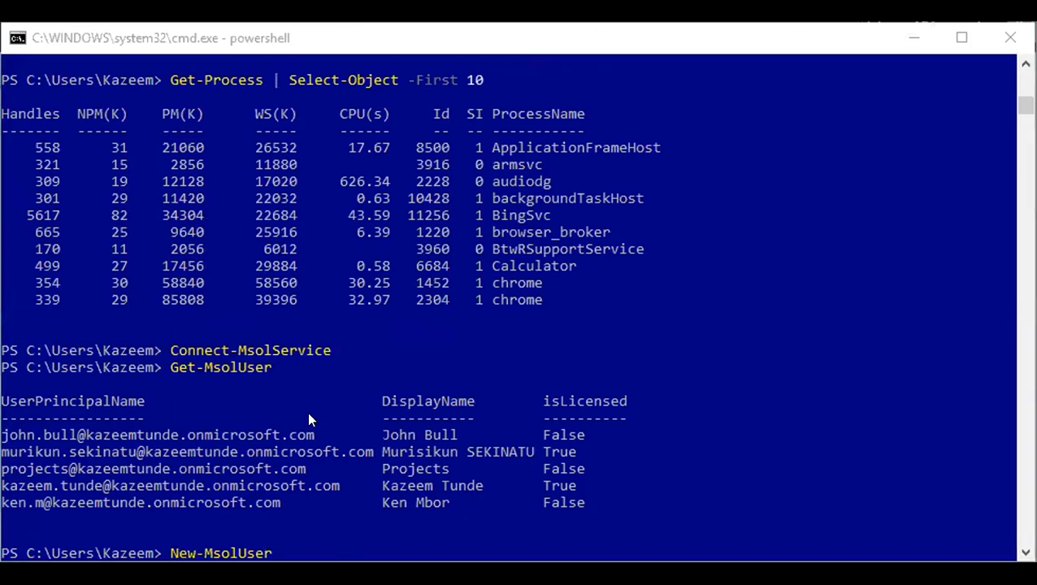
click(293, 547)
text(-DisplayName)
key(Tab)
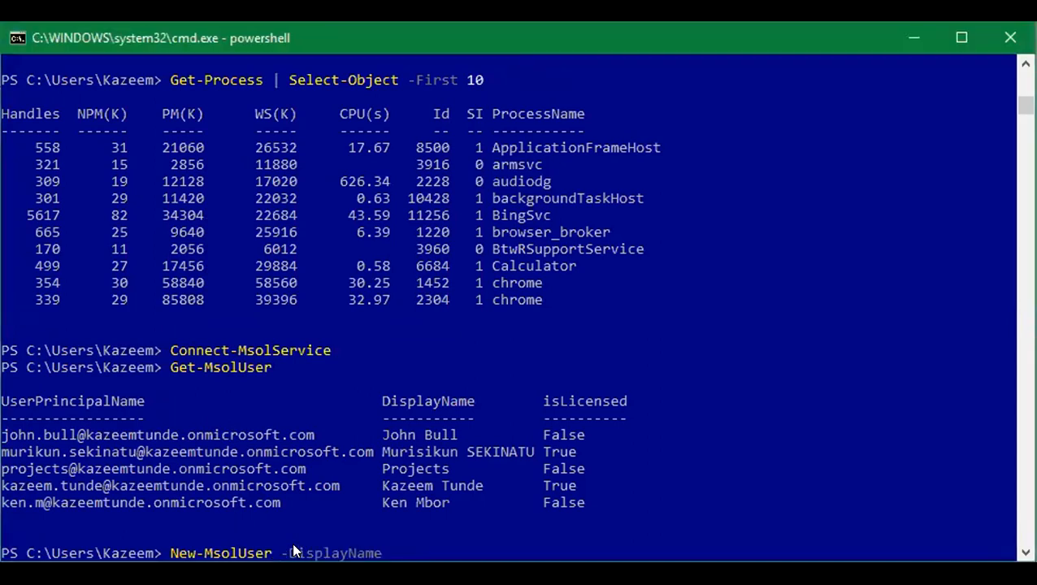
key(alt+Tab)
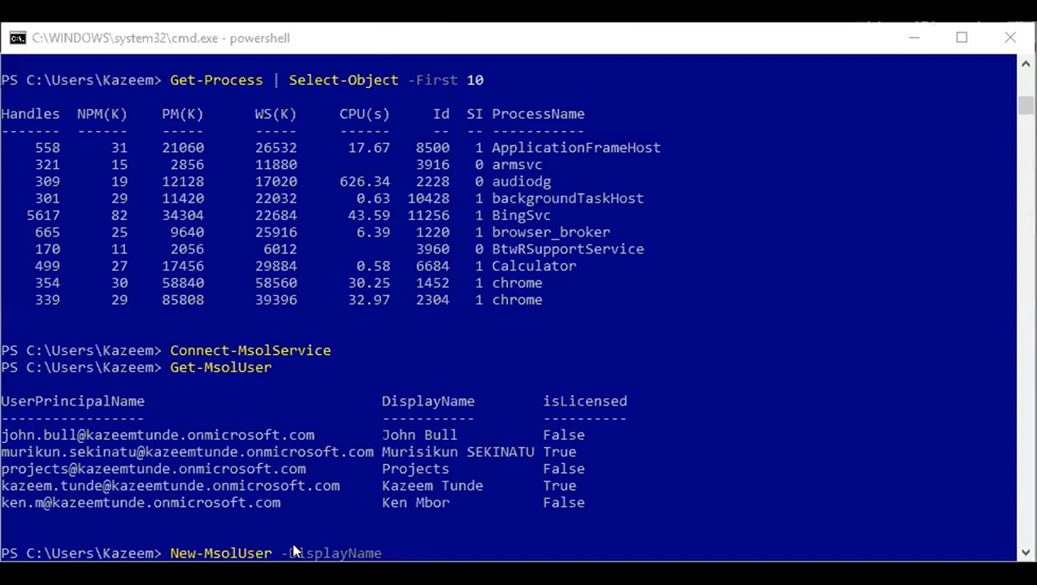
click(294, 552)
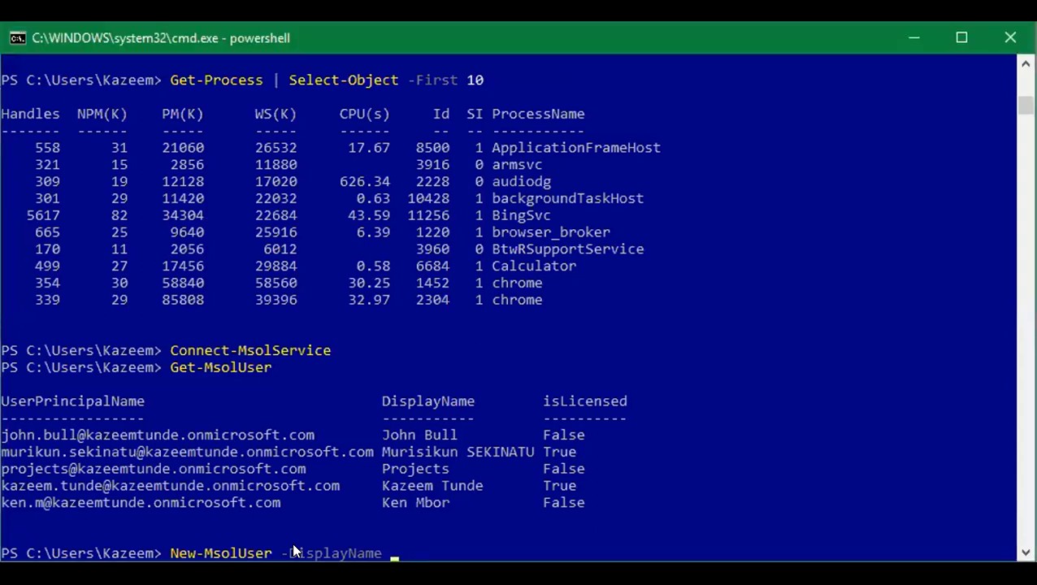
text(")
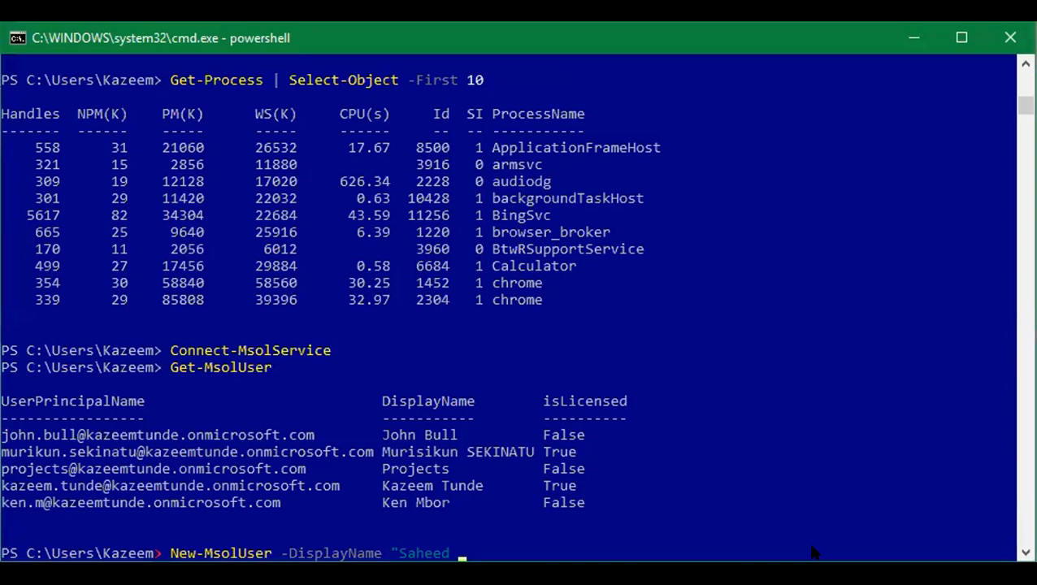
text(ga")
Add the user's first name as -FirstName and surname as -LastName.
key(alt+Tab)
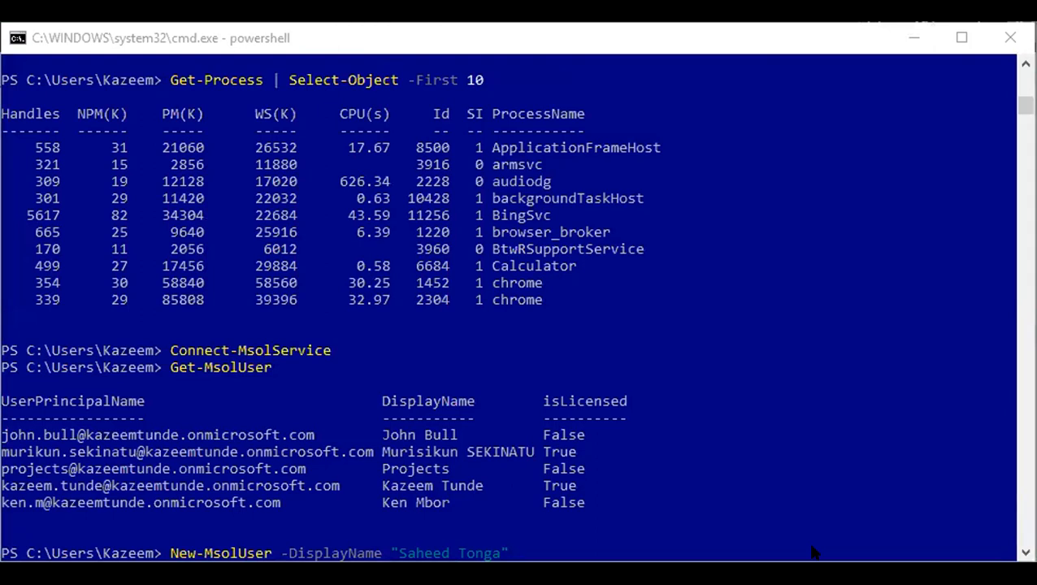
key(alt+Tab)
text(-fir)
key(Tab)
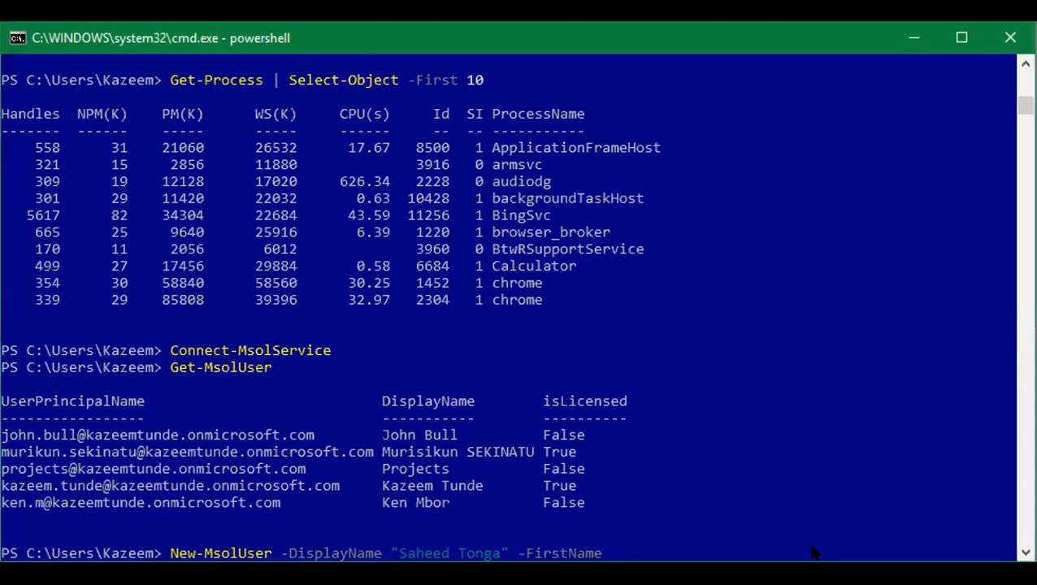
key(Tab)
text(Tonge)
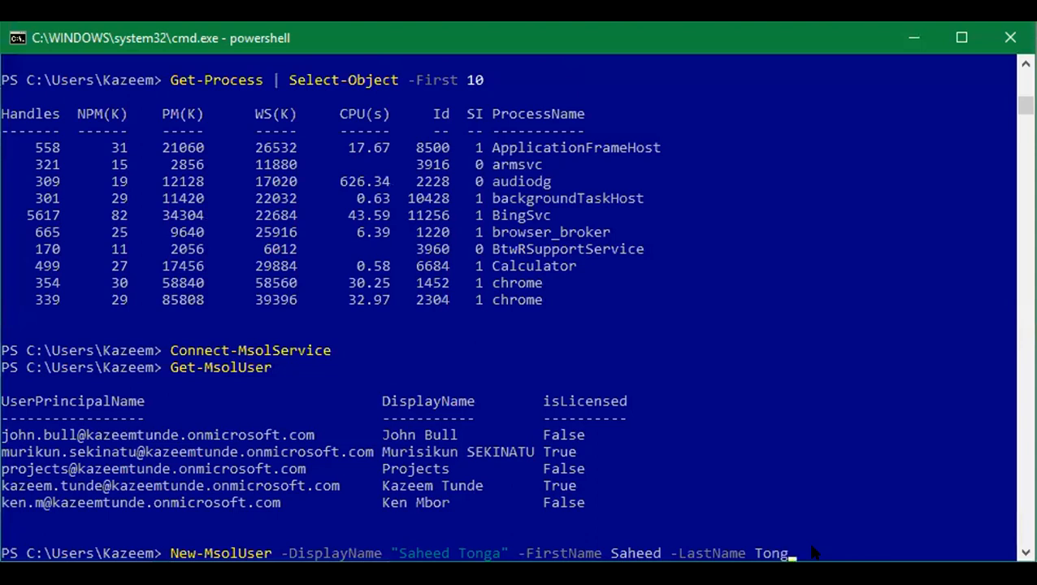
key(BackSpace)
text(a)
key(alt+Tab)
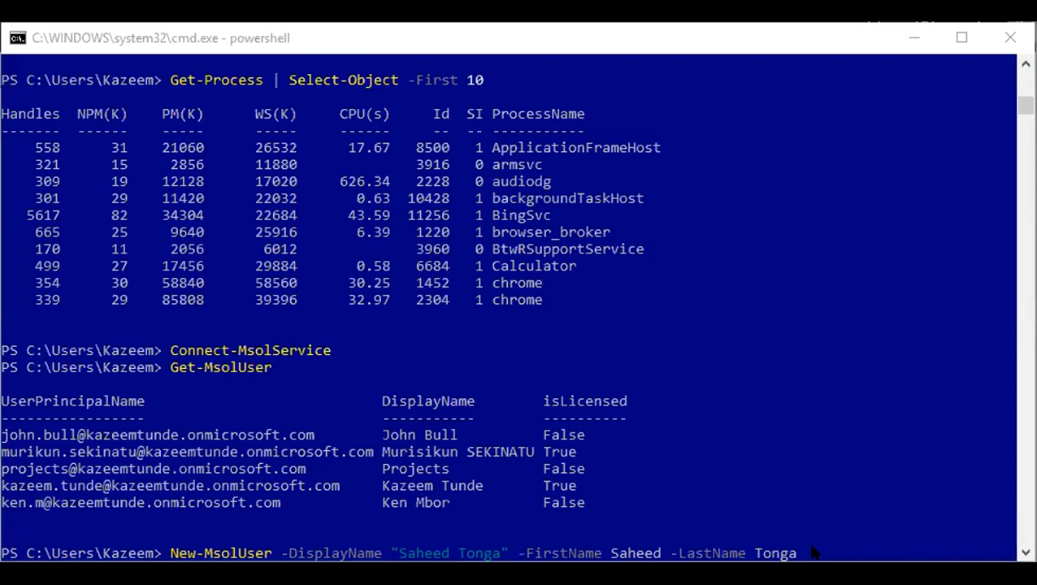
Add -UserPrincipalName with the user's sign-in address on the tenant's onmicrosoft.com domain.
click(813, 552)
text(-UserPrincipalName)
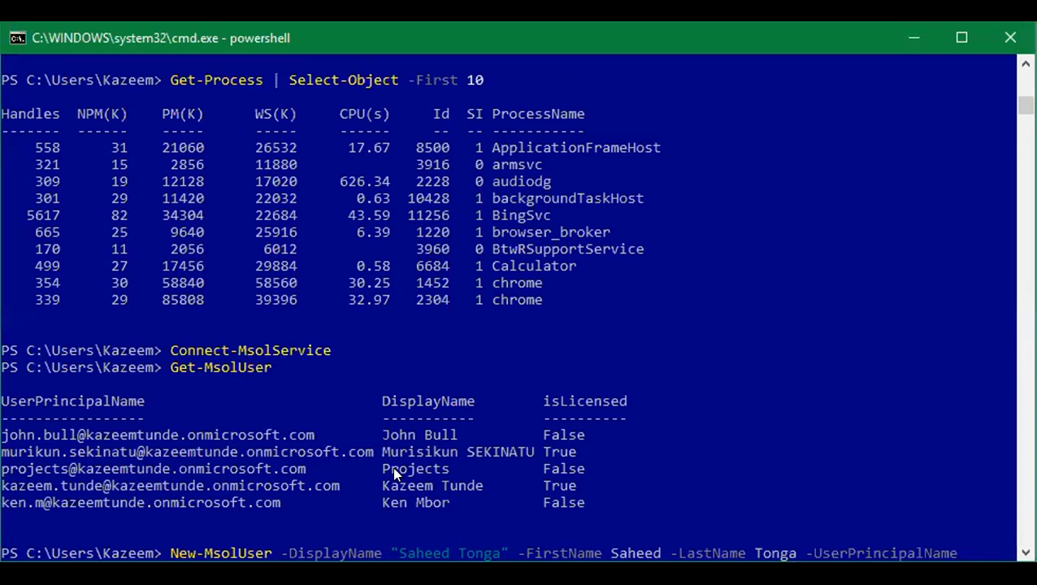
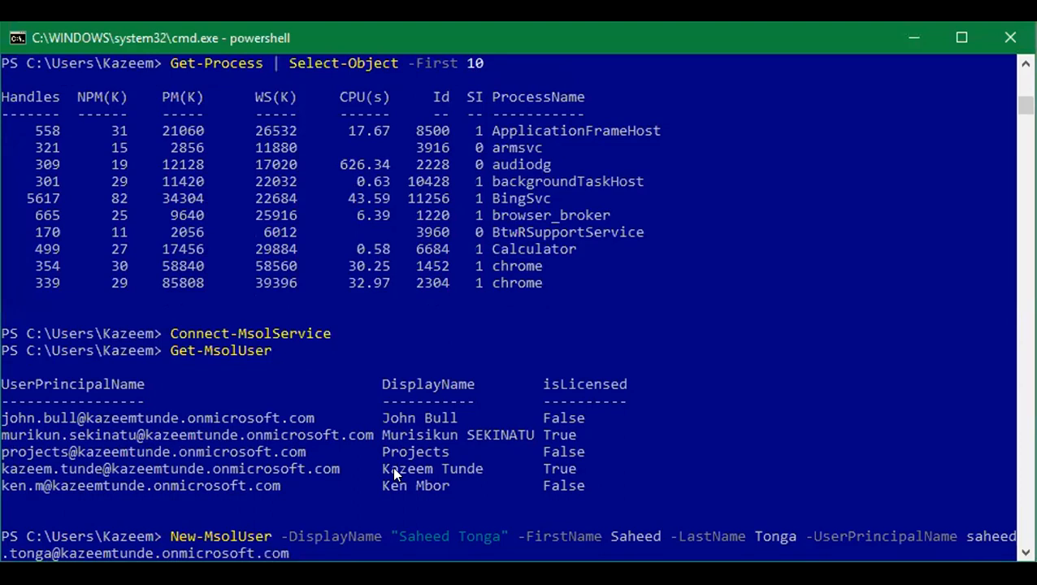
key(alt+Tab)
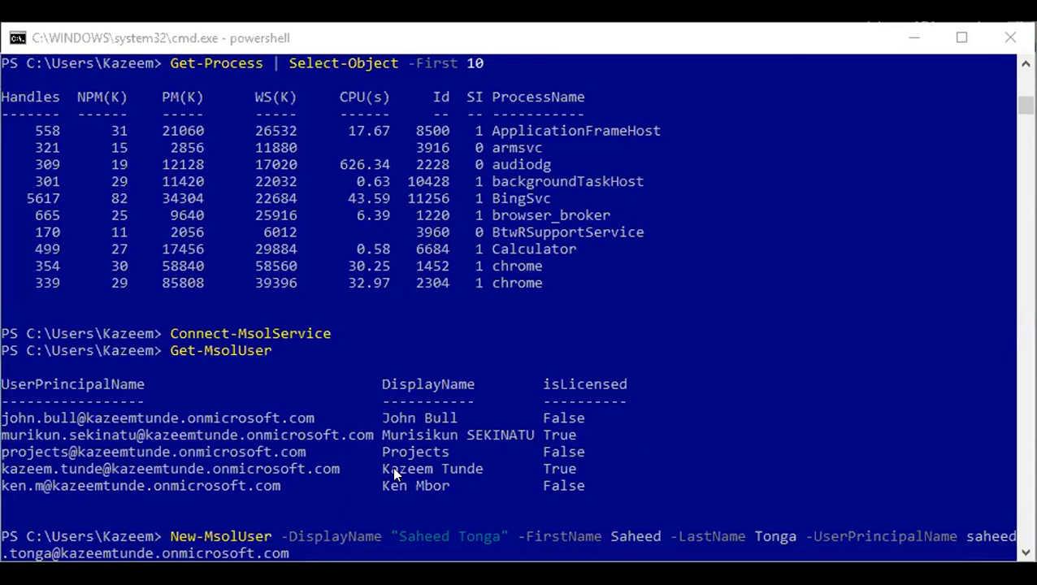
Add -UsageLocation US and run the command to create the user.
click(396, 473)
text(sa)
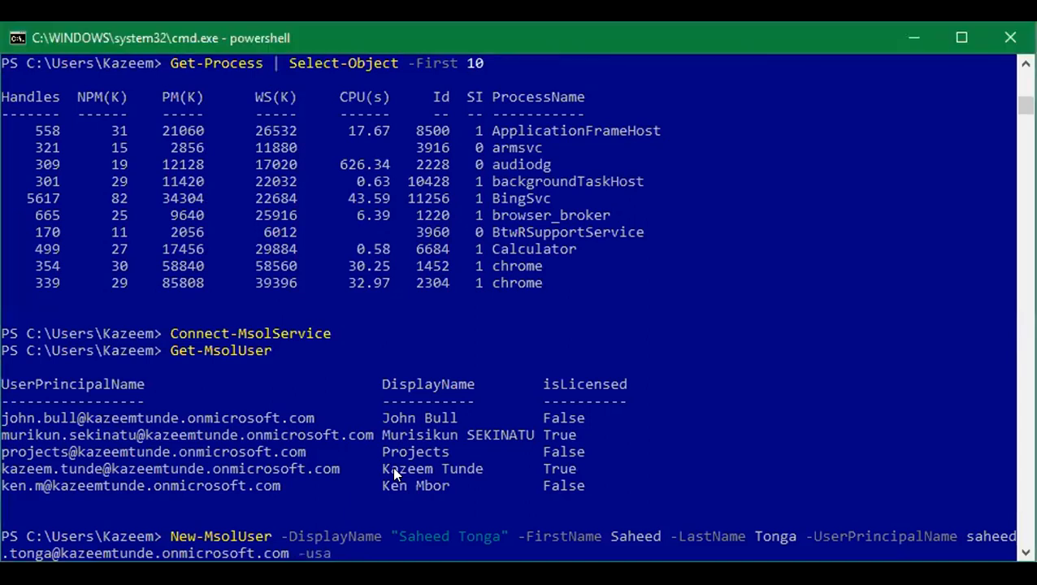
key(Tab)
key(alt+Tab)
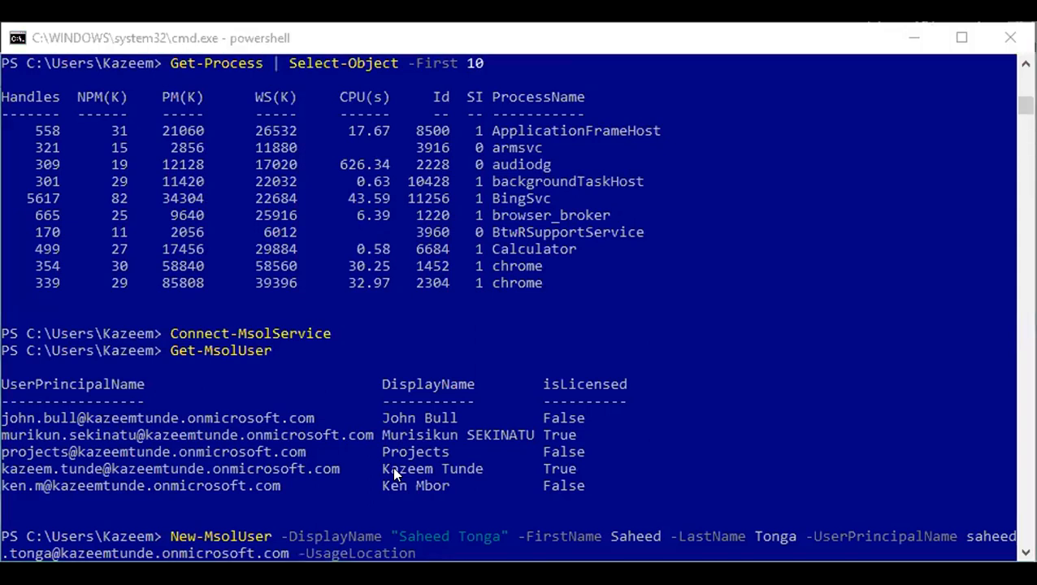
text(US)
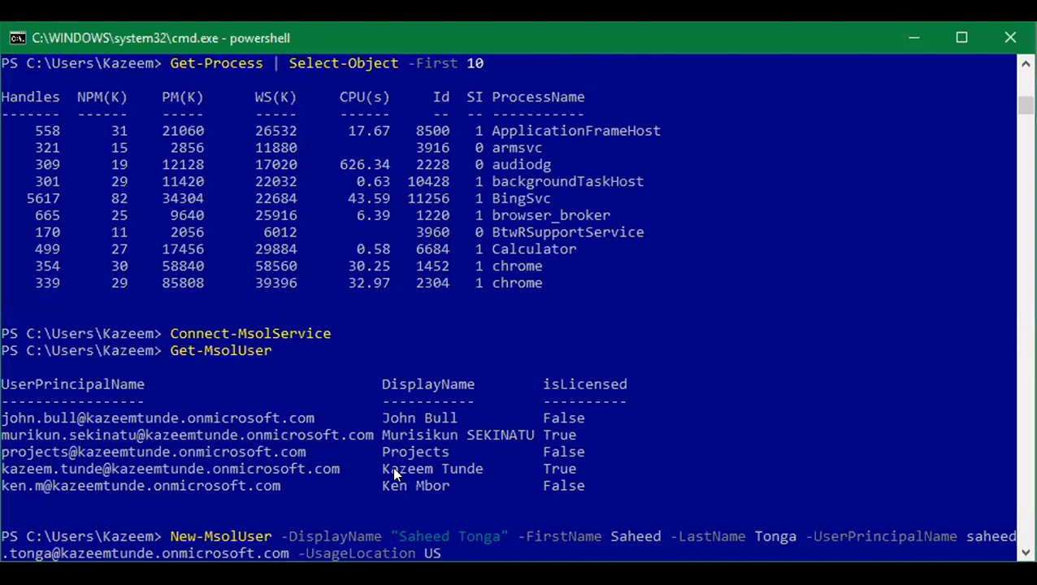
key(Return)
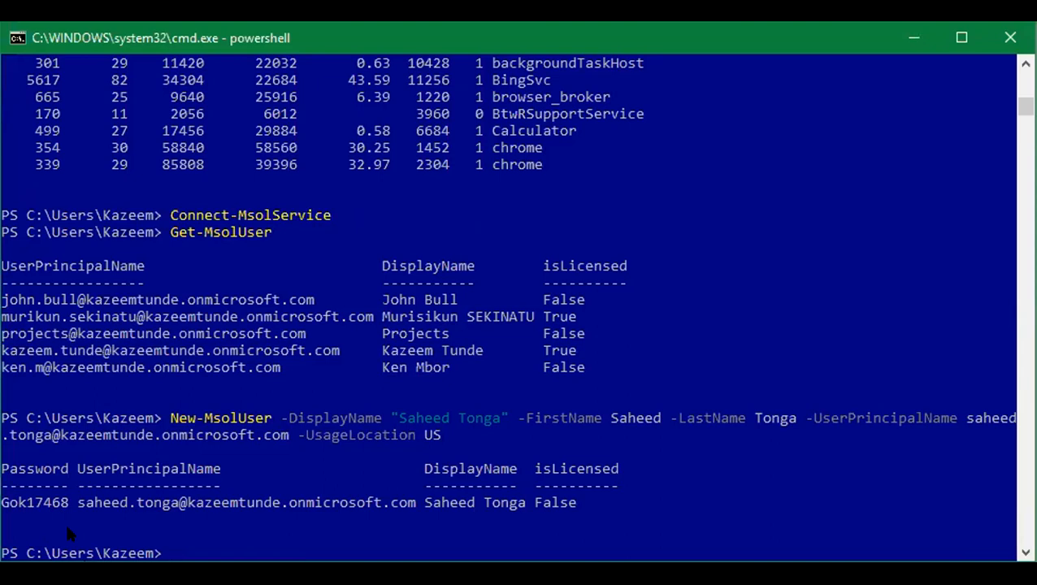
Highlight the generated password in the output, then enter Get-MsolAdministrativeUnit at the prompt.
drag(70, 502, 6, 505)
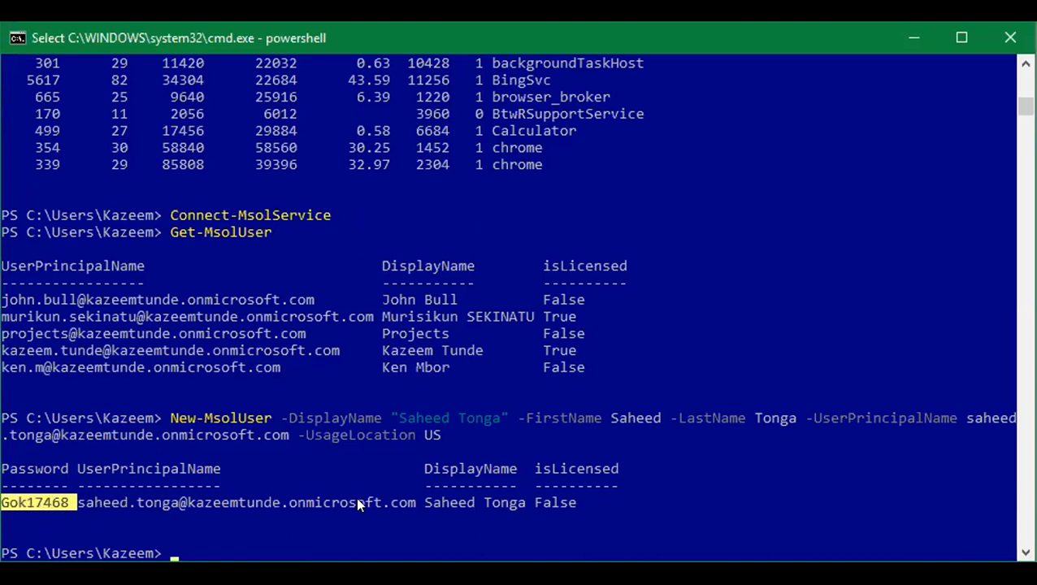
click(488, 520)
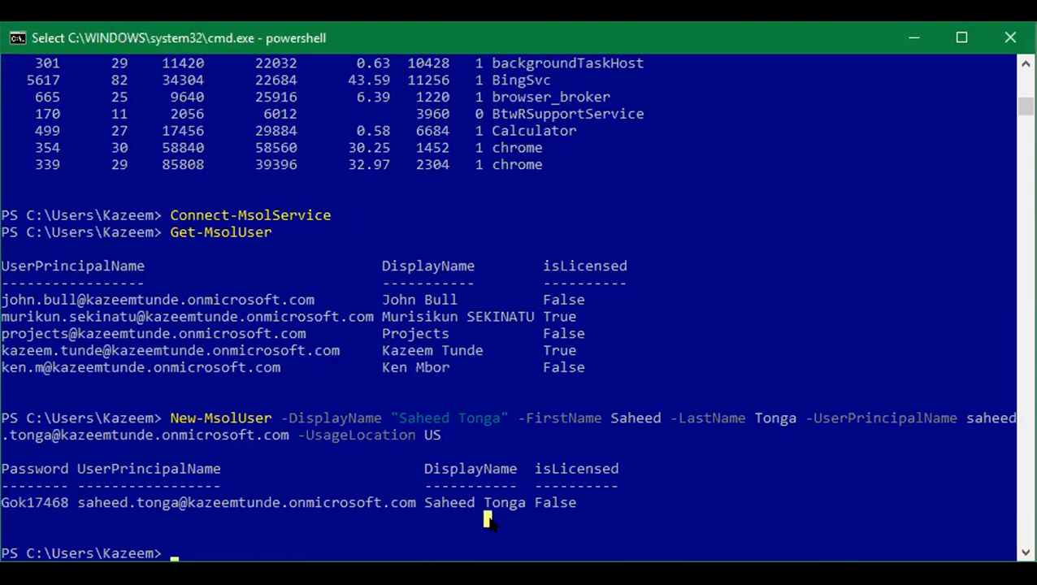
text(get-msol)
key(Tab)
key(Tab)
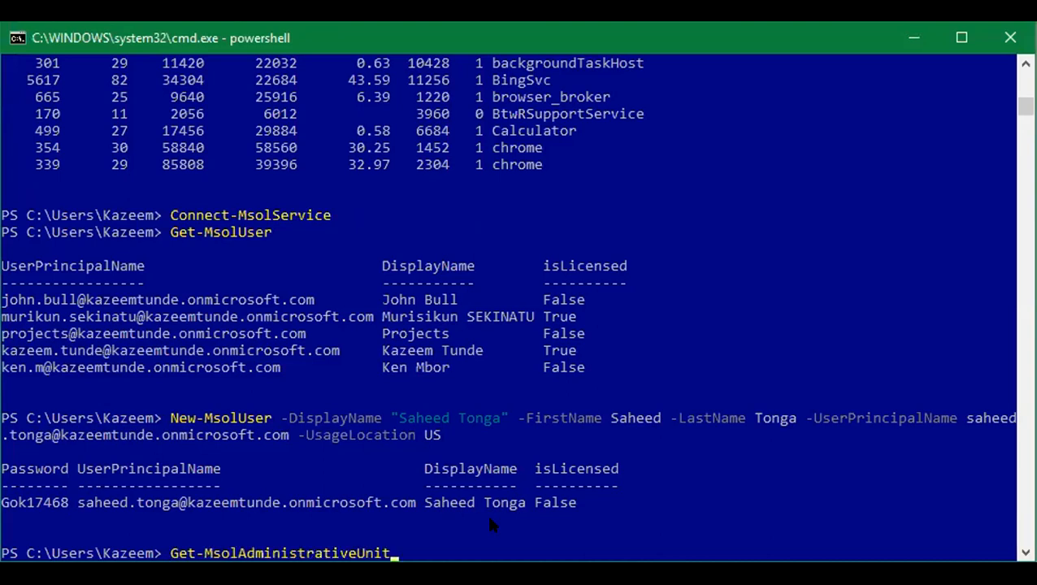